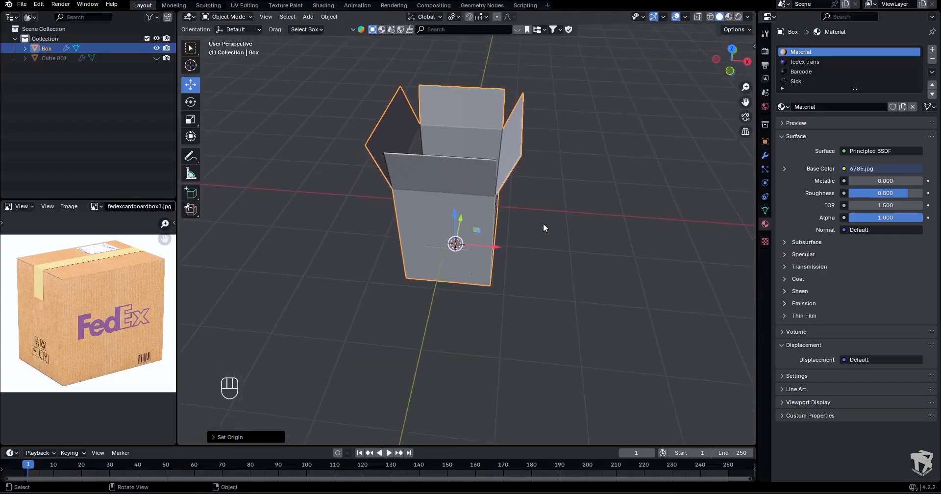
- Add a single-bone armature at the centre of the box's base, working in front view
{"action": "key", "text": "shift+a"}
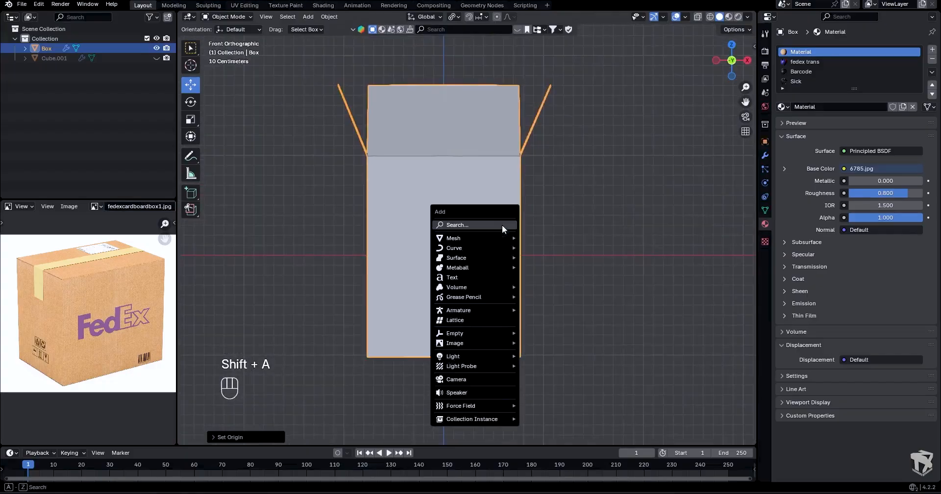
{"action": "mouse_move", "coordinate": [478, 311]}
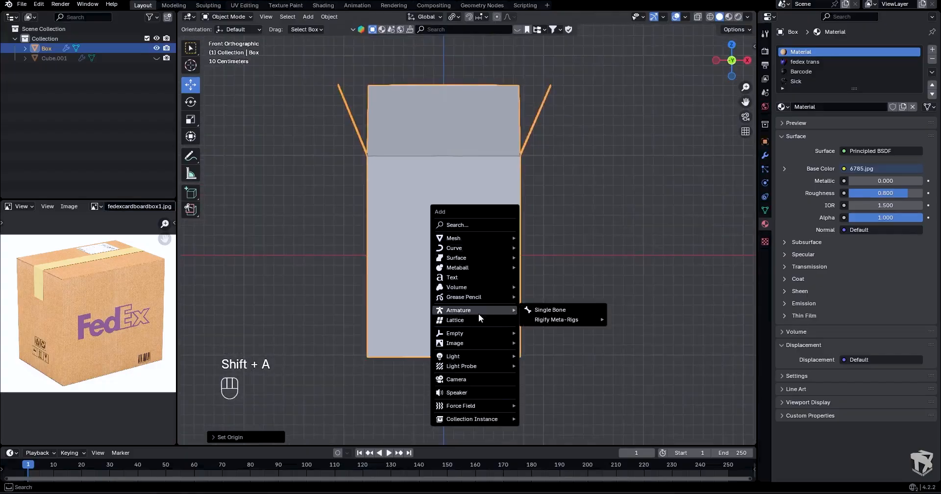
{"action": "left_click", "coordinate": [534, 311]}
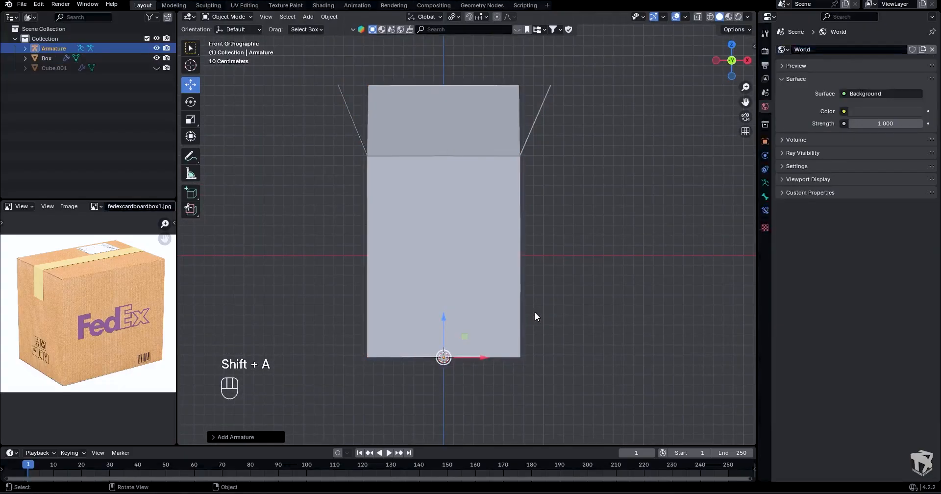
- Set the armature's viewport display to Stick and make it show in front of the box
{"action": "left_click", "coordinate": [765, 183]}
{"action": "left_click", "coordinate": [796, 211]}
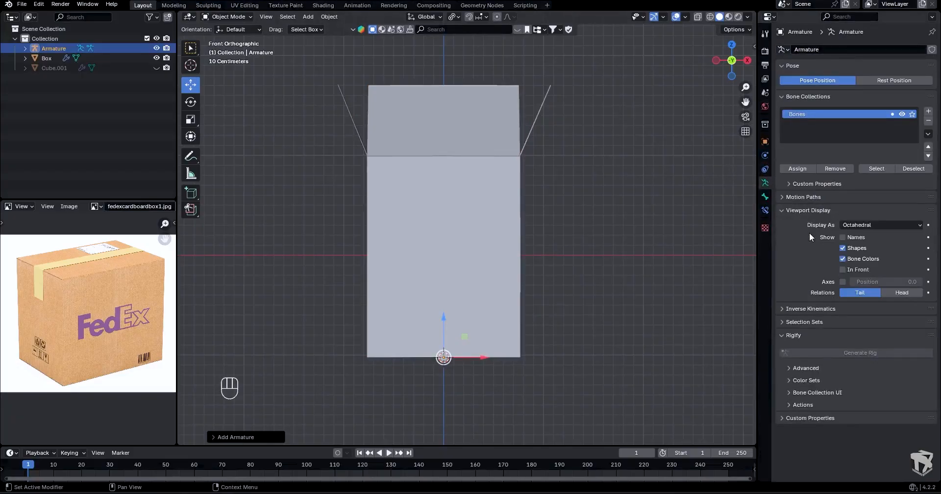
{"action": "left_click", "coordinate": [841, 269]}
{"action": "left_click", "coordinate": [857, 225]}
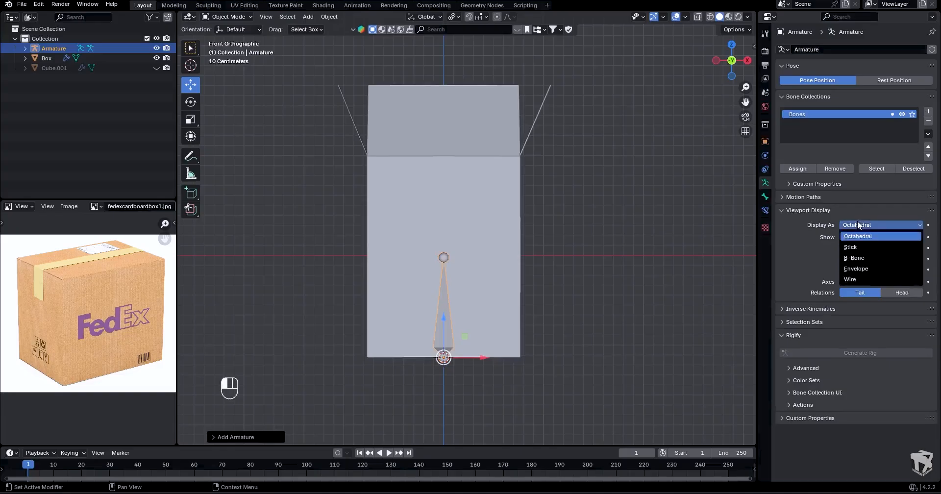
{"action": "left_click", "coordinate": [858, 246]}
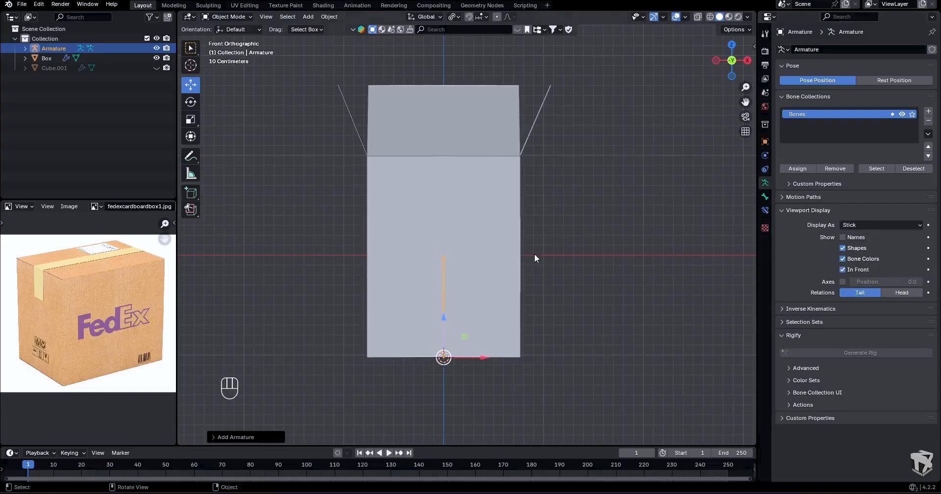
- In armature edit mode, scale the bone up by about 2 to reach the box's rim
{"action": "key", "text": "Tab"}
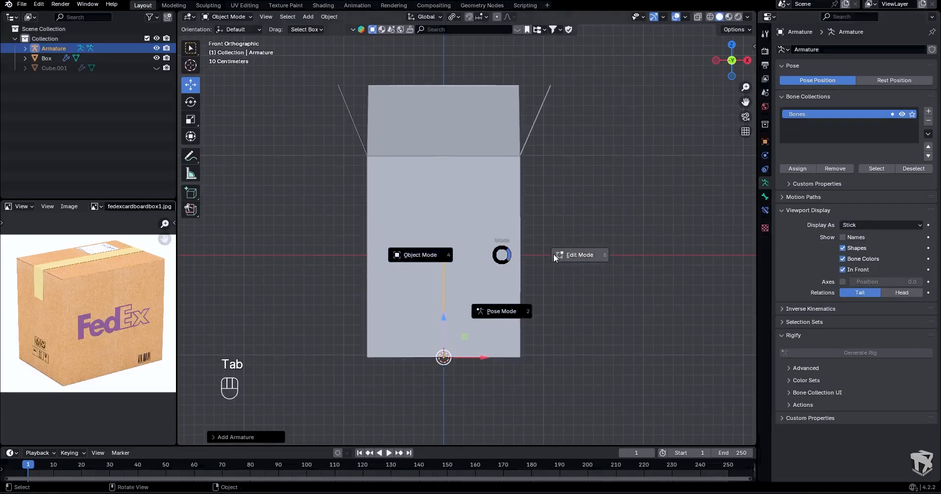
{"action": "key", "text": "a"}
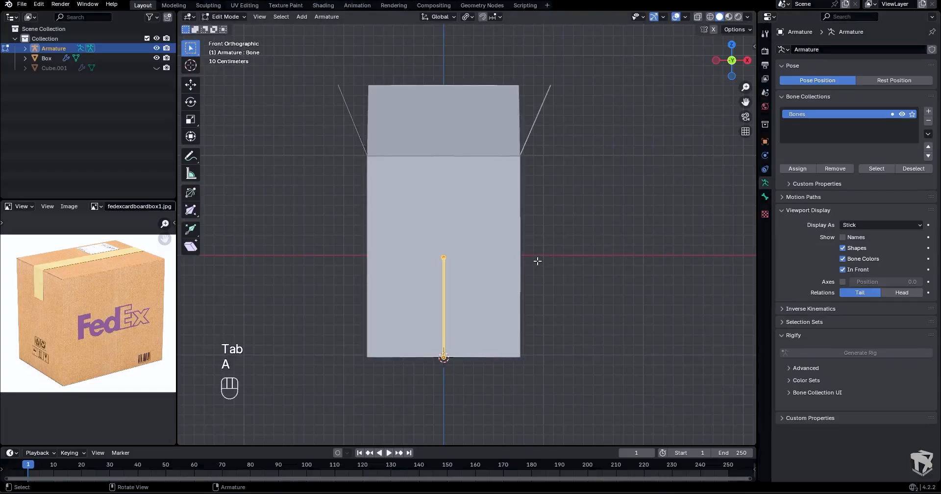
{"action": "key", "text": "s"}
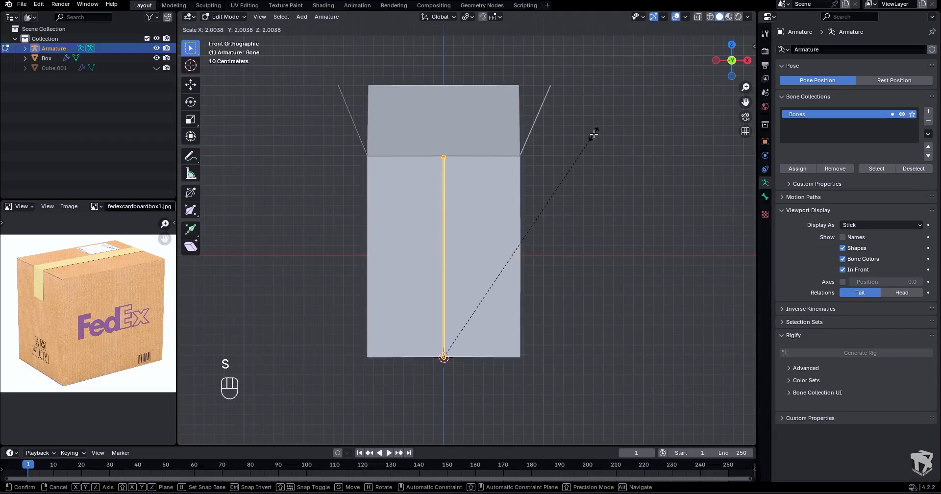
{"action": "left_click", "coordinate": [583, 145]}
- Edit the box's mesh and turn off its Solidify modifier's display in edit mode and the viewport
{"action": "middle_click_drag", "start_coordinate": [583, 145], "coordinate": [546, 200]}
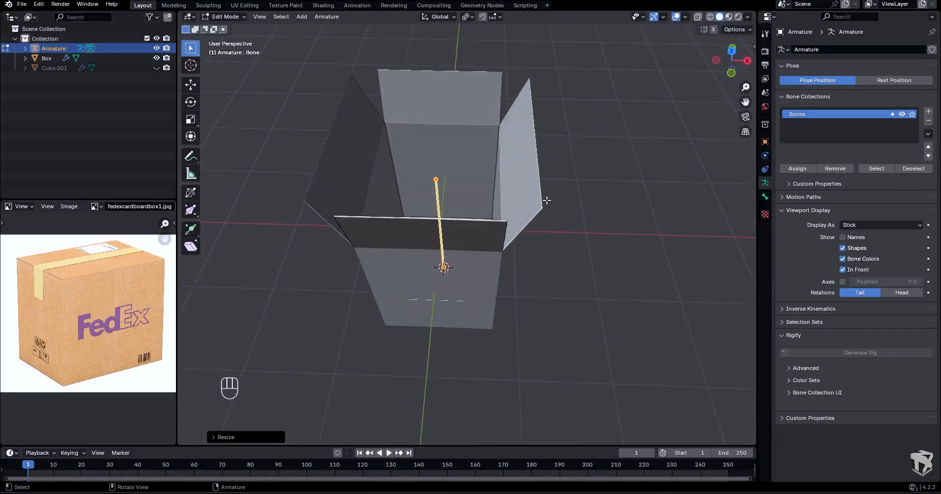
{"action": "key", "text": "Tab"}
{"action": "left_click", "coordinate": [519, 193]}
{"action": "left_click", "coordinate": [519, 189]}
{"action": "key", "text": "Tab"}
{"action": "left_click", "coordinate": [594, 185]}
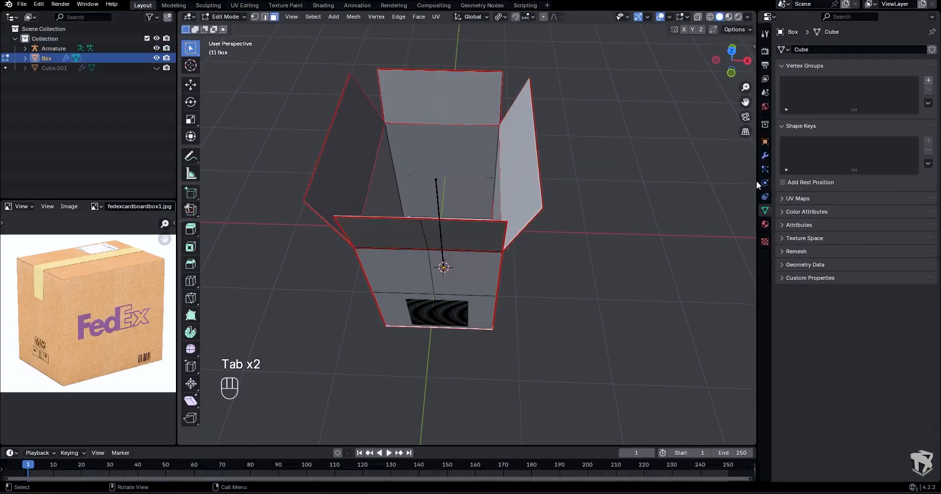
{"action": "left_click", "coordinate": [765, 156]}
{"action": "left_click", "coordinate": [877, 66]}
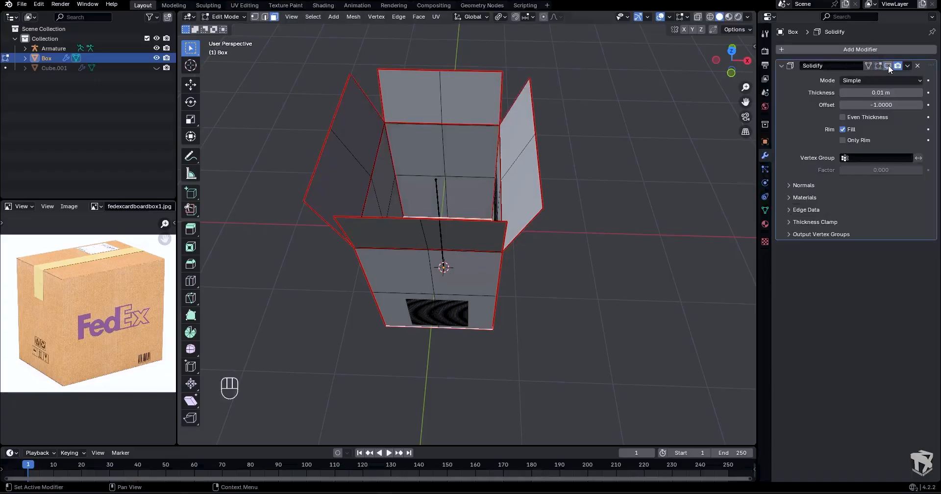
- Snap the 3D cursor to the middle of the +X flap's fold edge, then return to object mode
{"action": "middle_click_drag", "start_coordinate": [590, 154], "coordinate": [567, 123]}
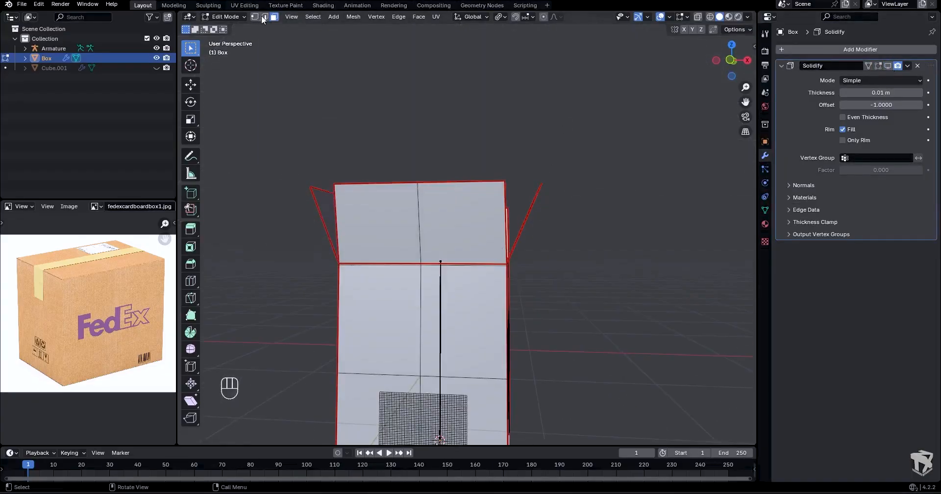
{"action": "middle_click_drag", "start_coordinate": [556, 209], "coordinate": [498, 251]}
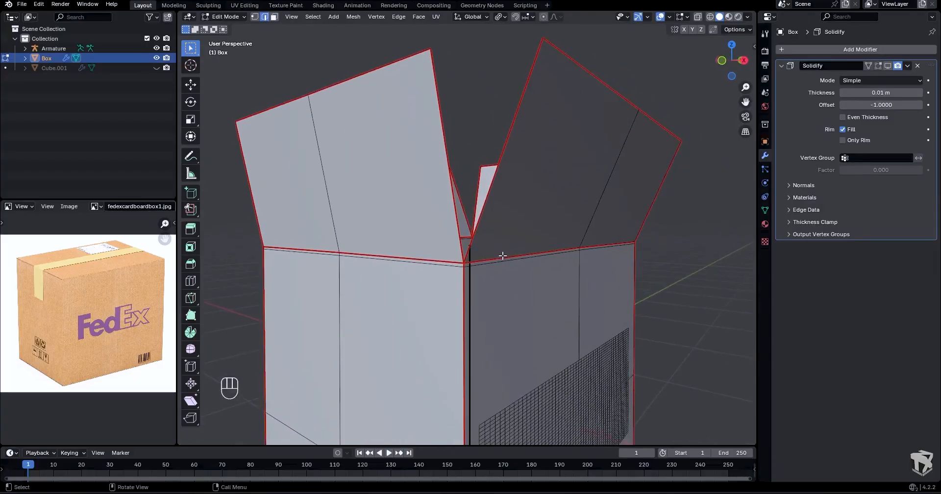
{"action": "key", "text": "shift+s"}
{"action": "left_click", "coordinate": [592, 280]}
{"action": "key", "text": "Tab"}
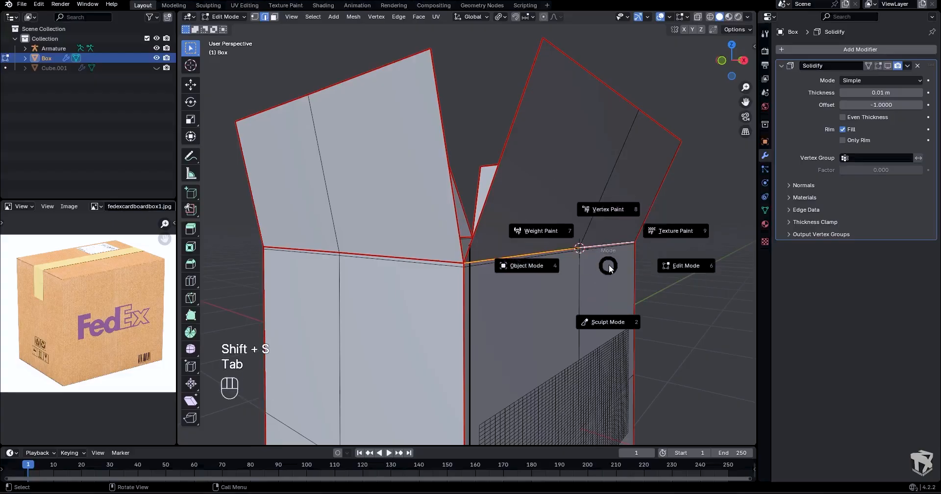
{"action": "left_click", "coordinate": [554, 269]}
- Edit the armature and add a new bone at the 3D cursor on the +X flap's fold
{"action": "scroll", "coordinate": [554, 269], "scroll_direction": "down", "scroll_amount": 3}
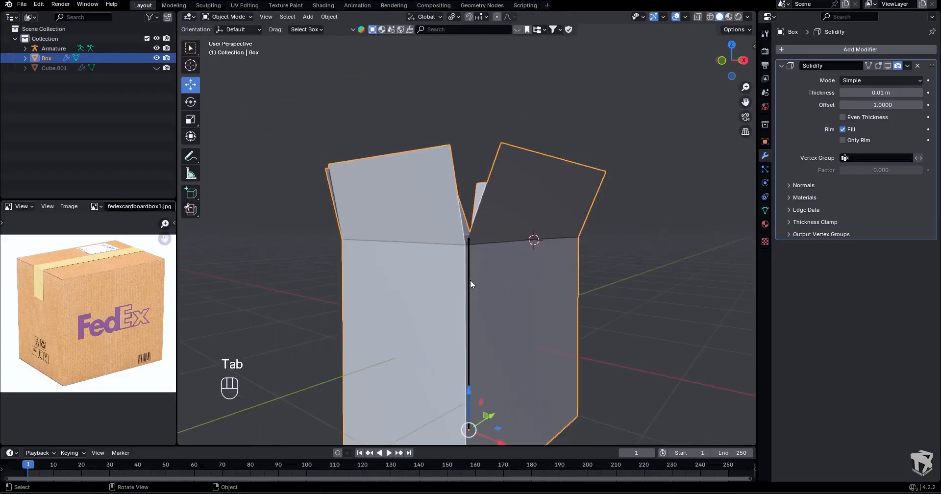
{"action": "left_click", "coordinate": [469, 280]}
{"action": "key", "text": "Tab"}
{"action": "left_click", "coordinate": [529, 278]}
{"action": "middle_click_drag", "start_coordinate": [533, 245], "coordinate": [563, 266]}
{"action": "key", "text": "KP_1"}
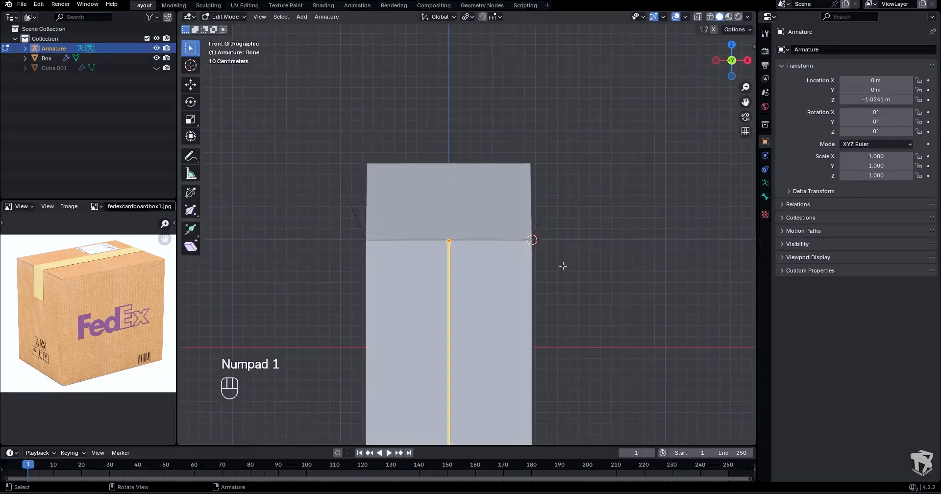
{"action": "key", "text": "shift+a"}
{"action": "scroll", "coordinate": [570, 203], "scroll_direction": "up", "scroll_amount": 3}
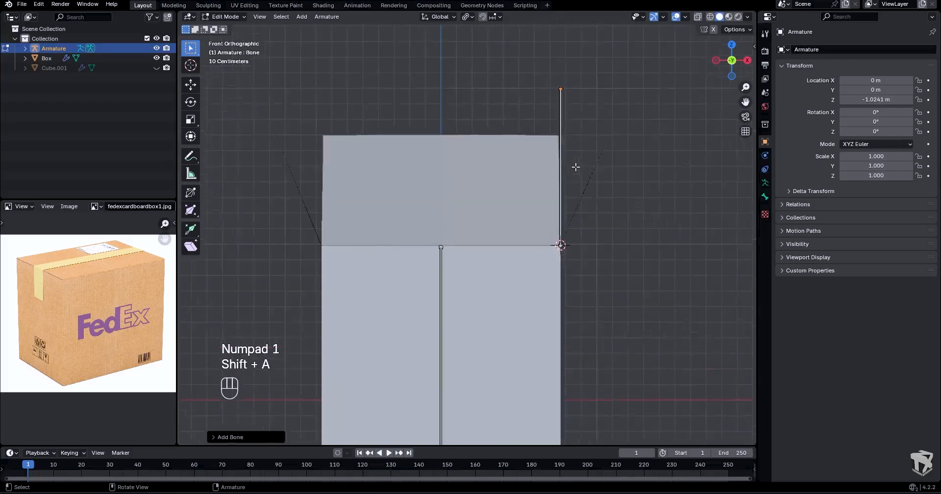
- Rotate the new bone in front view so it follows the slant of the +X flap
{"action": "middle_click_drag", "start_coordinate": [595, 161], "coordinate": [531, 189], "text": "shift"}
{"action": "left_click", "coordinate": [519, 127]}
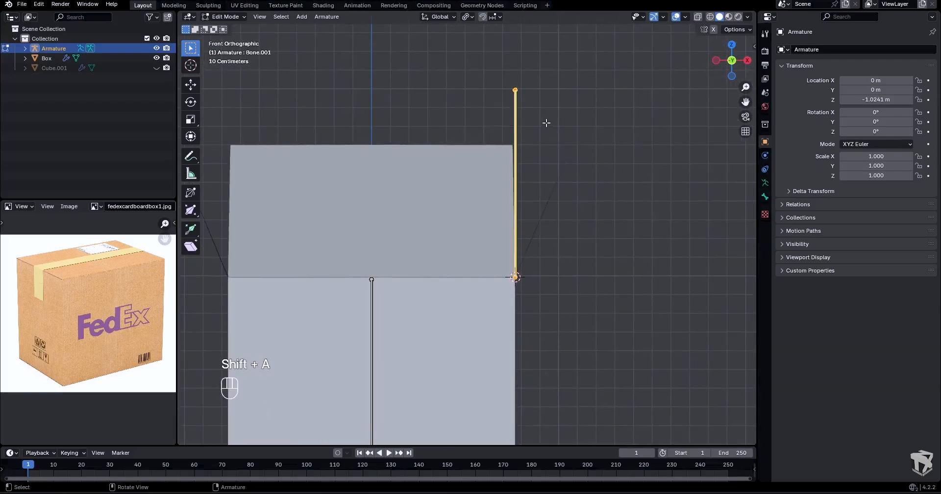
{"action": "key", "text": "r"}
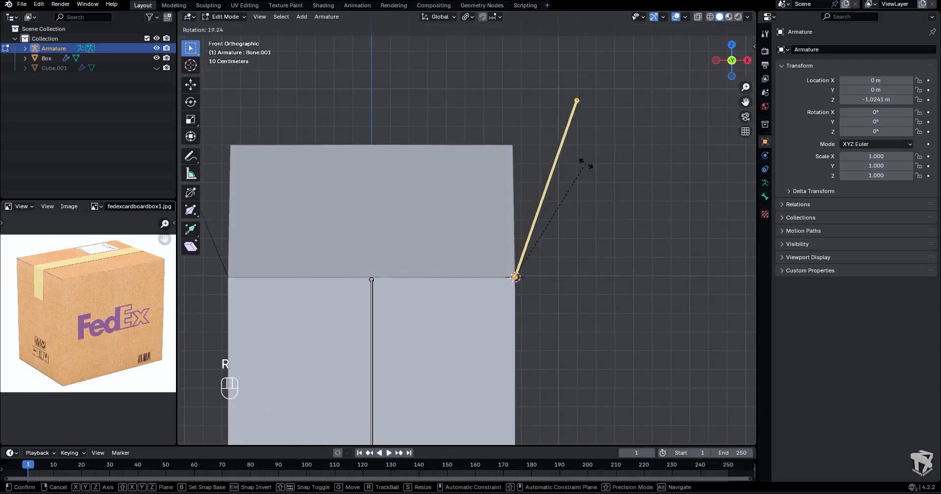
{"action": "left_click", "coordinate": [591, 175]}
- Return to object mode and turn the box's Solidify modifier back on in the viewport
{"action": "middle_click_drag", "start_coordinate": [592, 174], "coordinate": [613, 183]}
{"action": "key", "text": "Tab"}
{"action": "left_click", "coordinate": [563, 164]}
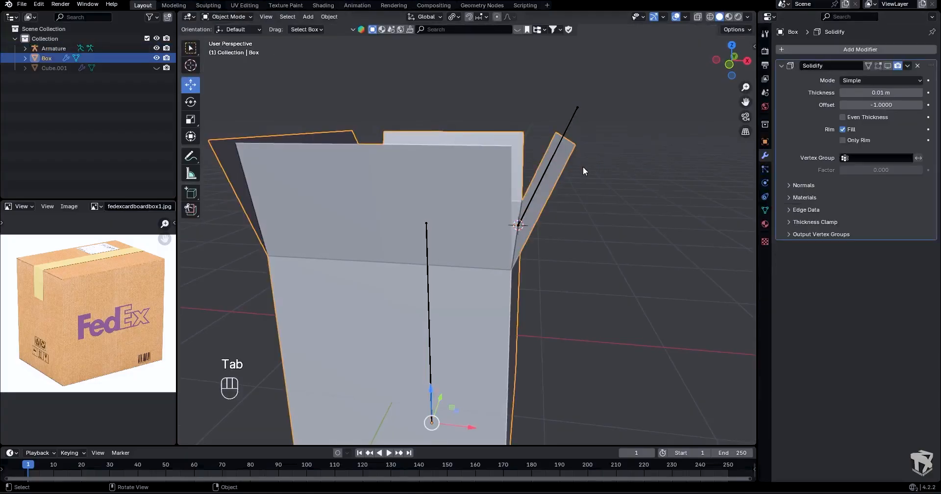
{"action": "left_click", "coordinate": [888, 66]}
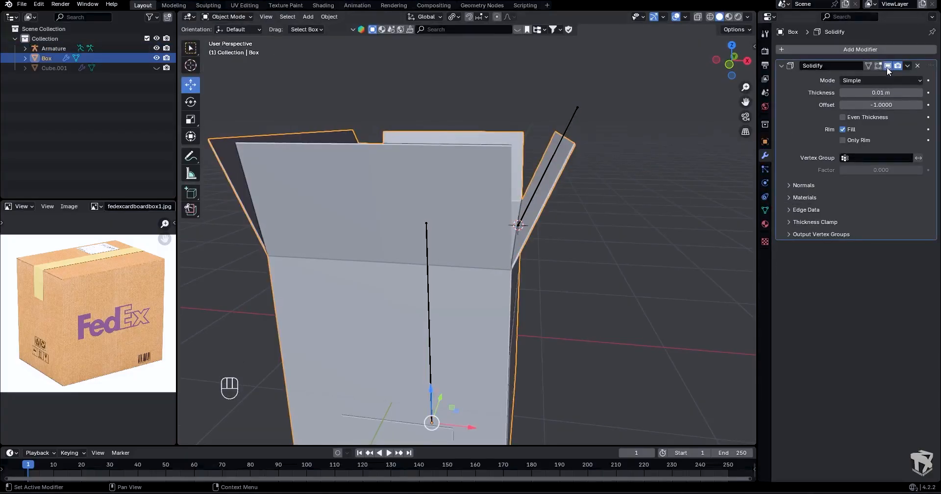
- Edit the armature and scale the +X flap's bone by about 0.78 to match the flap's length
{"action": "left_click", "coordinate": [570, 118]}
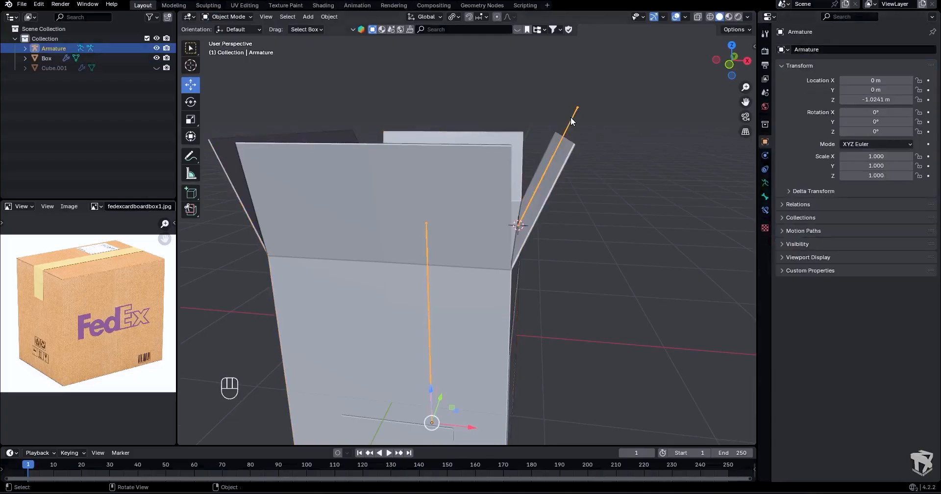
{"action": "key", "text": "Tab"}
{"action": "left_click", "coordinate": [612, 119]}
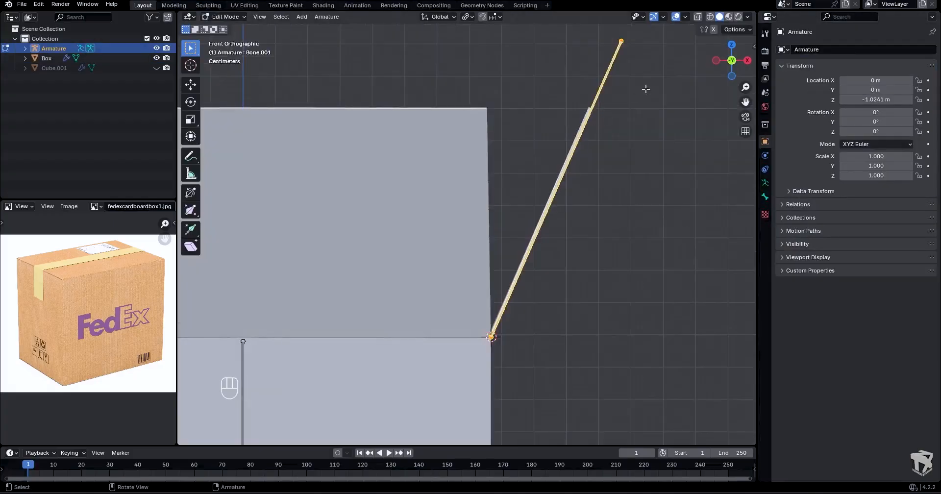
{"action": "key", "text": "s"}
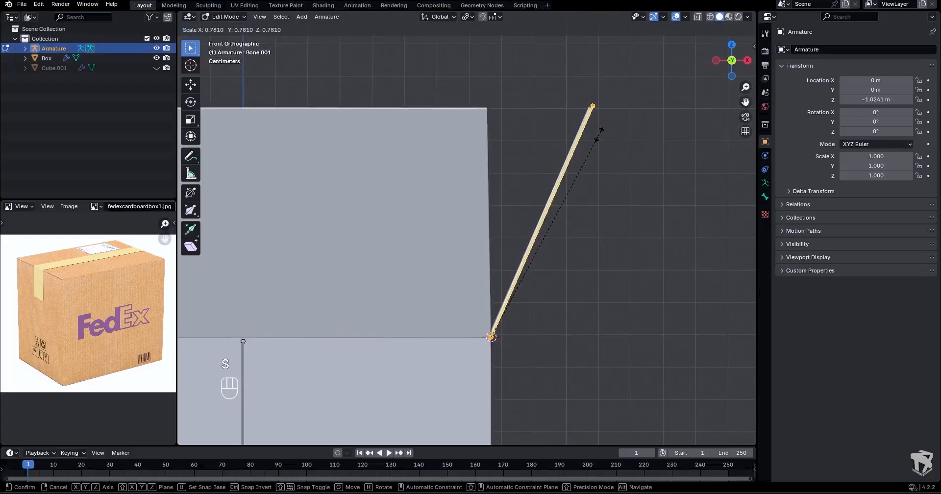
{"action": "left_click", "coordinate": [599, 133]}
- Snap the 3D cursor to the middle of the front flap's fold edge on the box
{"action": "scroll", "coordinate": [598, 132], "scroll_direction": "down", "scroll_amount": 2}
{"action": "middle_click_drag", "start_coordinate": [562, 144], "coordinate": [563, 192]}
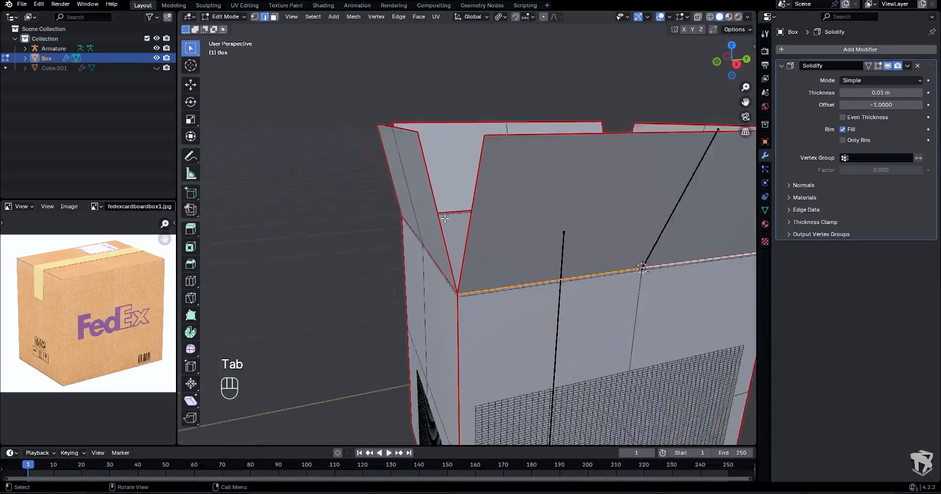
{"action": "middle_click_drag", "start_coordinate": [373, 245], "coordinate": [368, 233]}
{"action": "scroll", "coordinate": [368, 233], "scroll_direction": "up", "scroll_amount": 3}
{"action": "key", "text": "shift+s"}
{"action": "left_click", "coordinate": [357, 299]}
{"action": "scroll", "coordinate": [358, 298], "scroll_direction": "down", "scroll_amount": 3}
{"action": "middle_click_drag", "start_coordinate": [368, 289], "coordinate": [338, 312]}
- Edit the armature and add a bone at the front flap's fold, switching to the right side view
{"action": "key", "text": "Tab"}
{"action": "left_click", "coordinate": [468, 240]}
{"action": "key", "text": "Tab"}
{"action": "middle_click_drag", "start_coordinate": [531, 215], "coordinate": [482, 208]}
{"action": "key", "text": "shift+a"}
{"action": "key", "text": "KP_3"}
- Rotate the front flap's bone around the X axis until it lines up with the flap
{"action": "key", "text": "r"}
{"action": "key", "text": "x"}
{"action": "left_click", "coordinate": [495, 101]}
{"action": "scroll", "coordinate": [485, 127], "scroll_direction": "up", "scroll_amount": 3}
{"action": "key", "text": "r"}
{"action": "key", "text": "x"}
{"action": "left_click", "coordinate": [476, 148]}
- Scale the front flap's bone down to match the flap's length
{"action": "key", "text": "s"}
{"action": "left_click", "coordinate": [496, 143]}
{"action": "key", "text": "s"}
{"action": "left_click", "coordinate": [499, 143]}
{"action": "scroll", "coordinate": [498, 143], "scroll_direction": "down", "scroll_amount": 6}
- Edit the box's mesh and snap the 3D cursor to the middle of the -X flap's fold edge
{"action": "middle_click_drag", "start_coordinate": [499, 144], "coordinate": [562, 188]}
{"action": "middle_click_drag", "start_coordinate": [489, 183], "coordinate": [458, 135]}
{"action": "key", "text": "Tab"}
{"action": "left_click", "coordinate": [531, 191]}
{"action": "key", "text": "Tab"}
{"action": "scroll", "coordinate": [544, 192], "scroll_direction": "up", "scroll_amount": 4}
{"action": "middle_click_drag", "start_coordinate": [459, 135], "coordinate": [440, 116]}
{"action": "left_click", "coordinate": [441, 117]}
{"action": "left_click", "coordinate": [481, 108], "text": "shift"}
{"action": "key", "text": "shift+s"}
{"action": "left_click", "coordinate": [479, 149]}
- Edit the armature and add a bone at the 3D cursor on the -X flap's fold
{"action": "middle_click_drag", "start_coordinate": [479, 149], "coordinate": [463, 238], "text": "shift"}
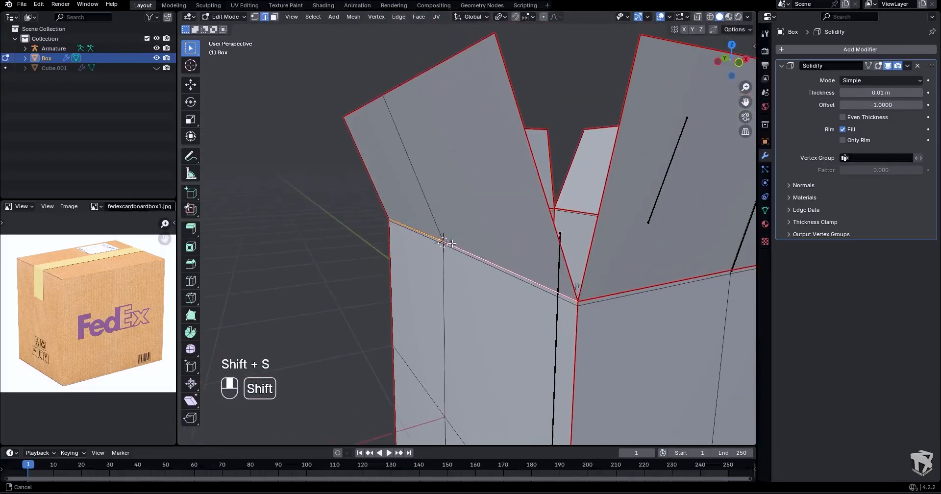
{"action": "key", "text": "Tab"}
{"action": "left_click", "coordinate": [559, 254]}
{"action": "key", "text": "Tab"}
{"action": "key", "text": "shift+a"}
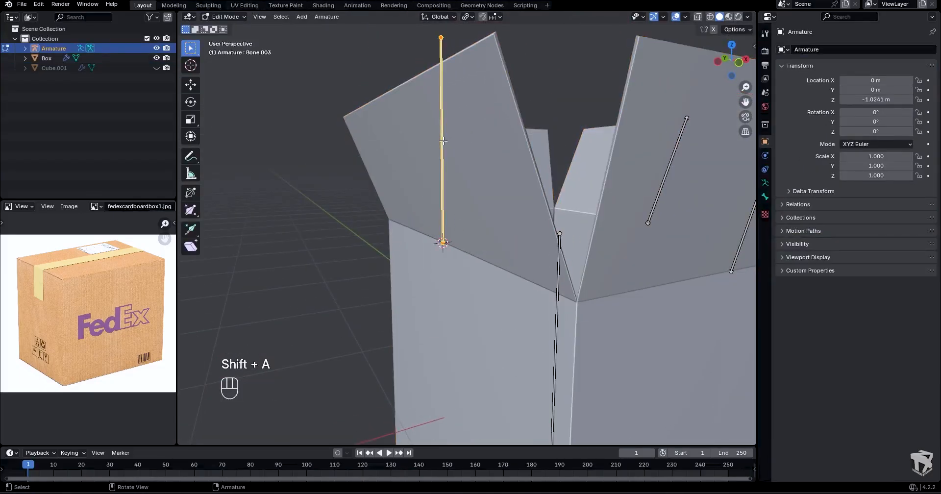
- Rotate the -X flap's bone around the Y axis in front view to align it with the flap
{"action": "key", "text": "KP_1"}
{"action": "key", "text": "r"}
{"action": "key", "text": "x"}
{"action": "key", "text": "y"}
{"action": "left_click", "coordinate": [454, 95]}
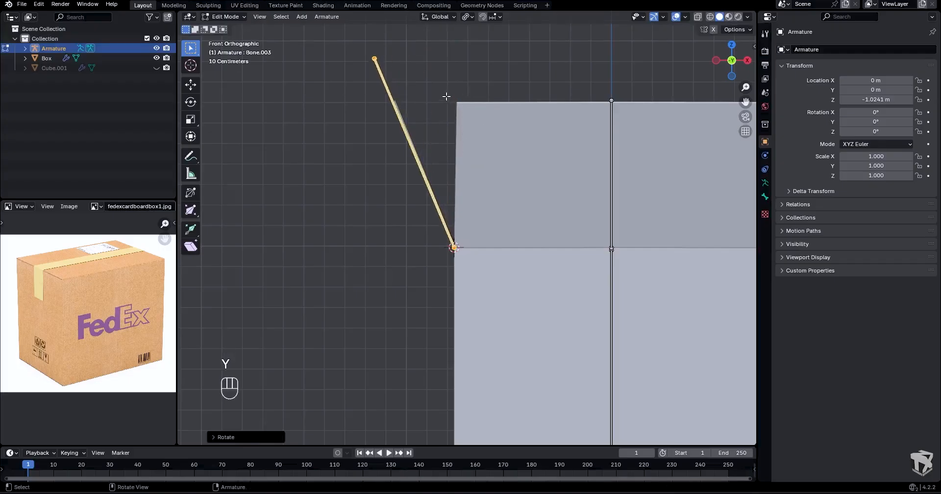
- Scale the -X flap's bone down to match the flap's length
{"action": "scroll", "coordinate": [441, 105], "scroll_direction": "up", "scroll_amount": 3}
{"action": "middle_click_drag", "start_coordinate": [435, 112], "coordinate": [485, 123], "text": "shift"}
{"action": "key", "text": "s"}
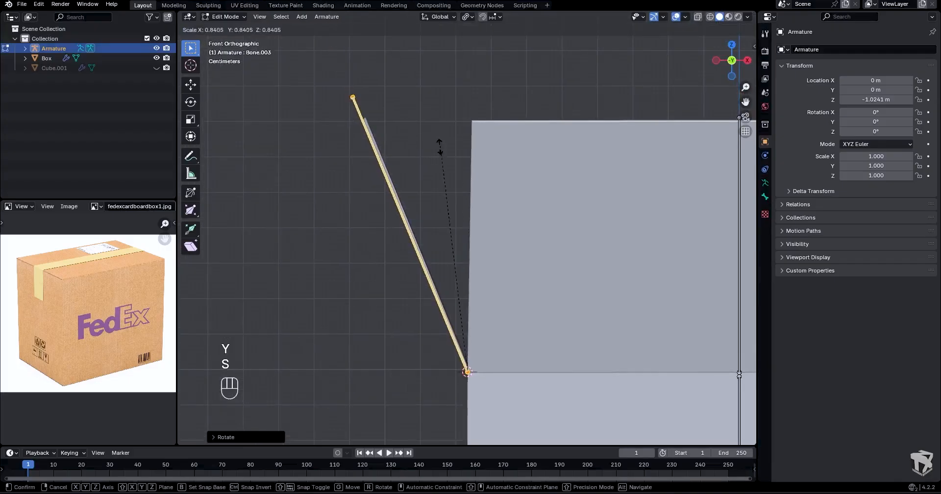
{"action": "left_click", "coordinate": [429, 164]}
{"action": "scroll", "coordinate": [429, 167], "scroll_direction": "down", "scroll_amount": 2}
- Edit the box's mesh and snap the 3D cursor to the middle of the back flap's fold edge
{"action": "middle_click_drag", "start_coordinate": [431, 169], "coordinate": [553, 208]}
{"action": "scroll", "coordinate": [493, 206], "scroll_direction": "down", "scroll_amount": 4}
{"action": "key", "text": "Tab"}
{"action": "left_click", "coordinate": [428, 209]}
- Edit the armature and add a bone at the back flap's fold, switching to the right side view
{"action": "key", "text": "Tab"}
{"action": "scroll", "coordinate": [459, 213], "scroll_direction": "down", "scroll_amount": 4}
{"action": "scroll", "coordinate": [465, 206], "scroll_direction": "up", "scroll_amount": 4}
{"action": "middle_click_drag", "start_coordinate": [441, 196], "coordinate": [618, 169], "text": "shift"}
{"action": "left_click", "coordinate": [406, 232]}
{"action": "left_click", "coordinate": [436, 235], "text": "shift"}
{"action": "key", "text": "shift+s"}
{"action": "left_click", "coordinate": [432, 282]}
{"action": "middle_click_drag", "start_coordinate": [433, 275], "coordinate": [432, 250]}
{"action": "key", "text": "Tab"}
{"action": "left_click", "coordinate": [574, 136]}
{"action": "key", "text": "Tab"}
{"action": "left_click", "coordinate": [568, 172]}
{"action": "key", "text": "KP_1"}
{"action": "key", "text": "KP_3"}
{"action": "key", "text": "shift+a"}
- Rotate the back flap's bone around the X axis to align with the flap and scale it to the flap's length
{"action": "key", "text": "r"}
{"action": "left_click", "coordinate": [545, 93]}
{"action": "scroll", "coordinate": [545, 93], "scroll_direction": "up", "scroll_amount": 4}
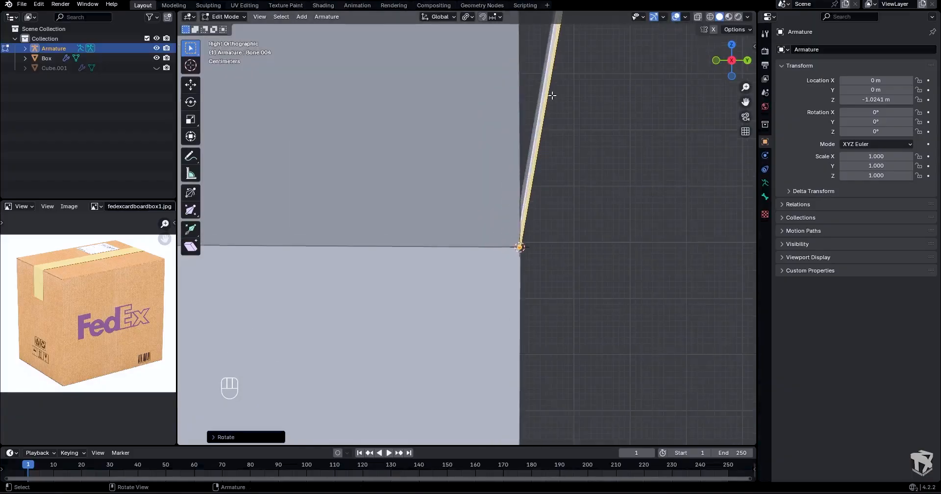
{"action": "middle_click_drag", "start_coordinate": [573, 90], "coordinate": [464, 229], "text": "shift"}
{"action": "scroll", "coordinate": [464, 228], "scroll_direction": "down", "scroll_amount": 2}
{"action": "key", "text": "s"}
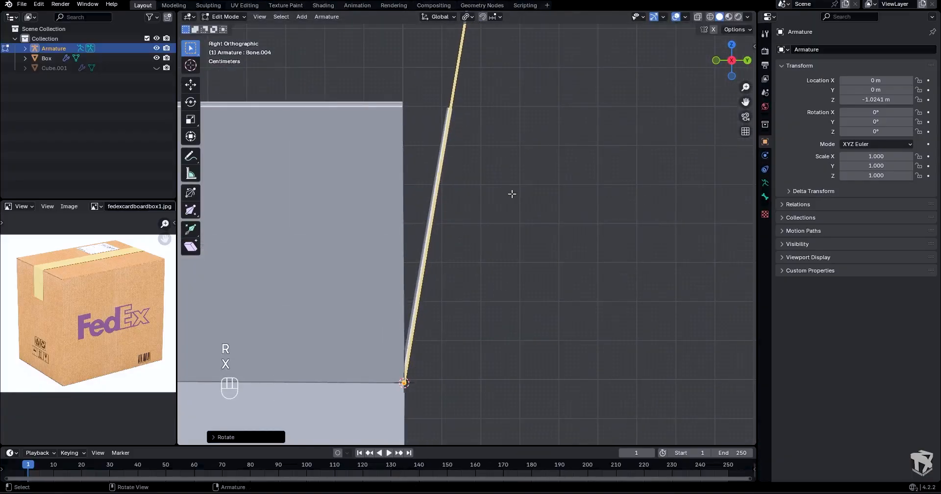
{"action": "left_click", "coordinate": [493, 193]}
- Parent the four flap bones to the main bone with Keep Offset
{"action": "scroll", "coordinate": [487, 193], "scroll_direction": "down", "scroll_amount": 3}
{"action": "middle_click_drag", "start_coordinate": [487, 193], "coordinate": [437, 230]}
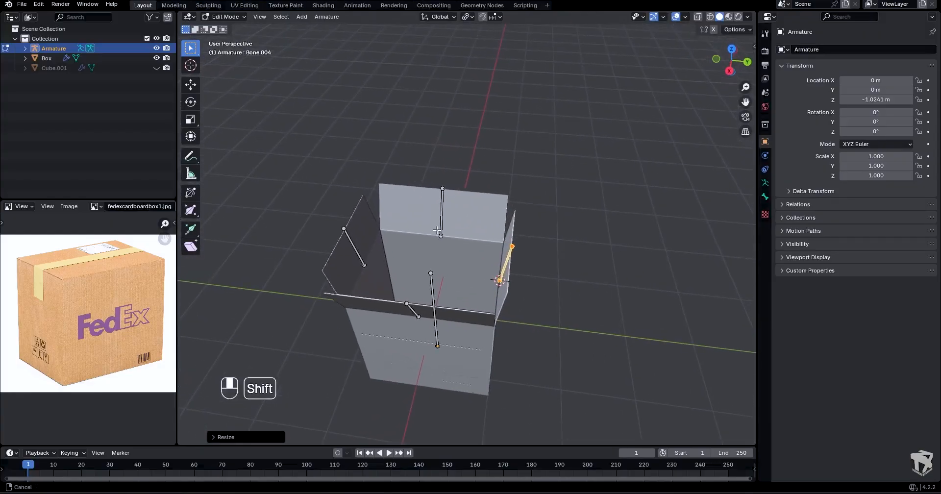
{"action": "key", "text": "Tab"}
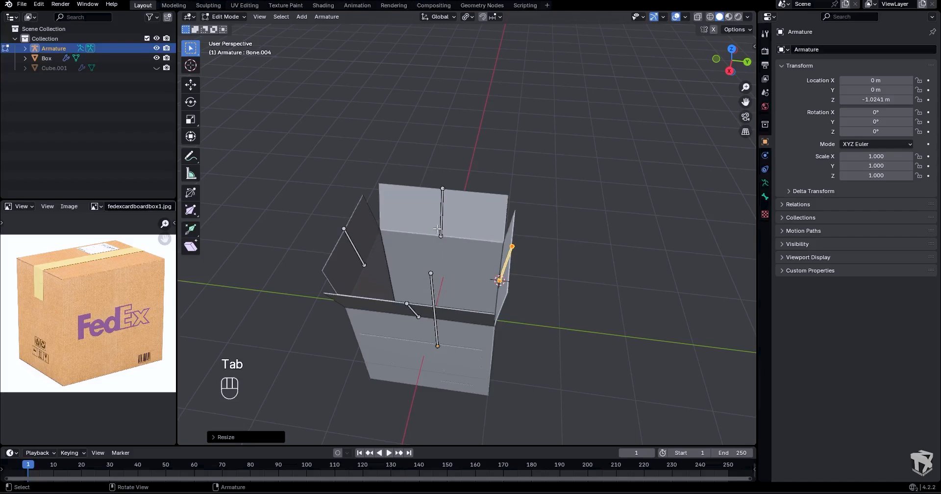
{"action": "left_click", "coordinate": [442, 215]}
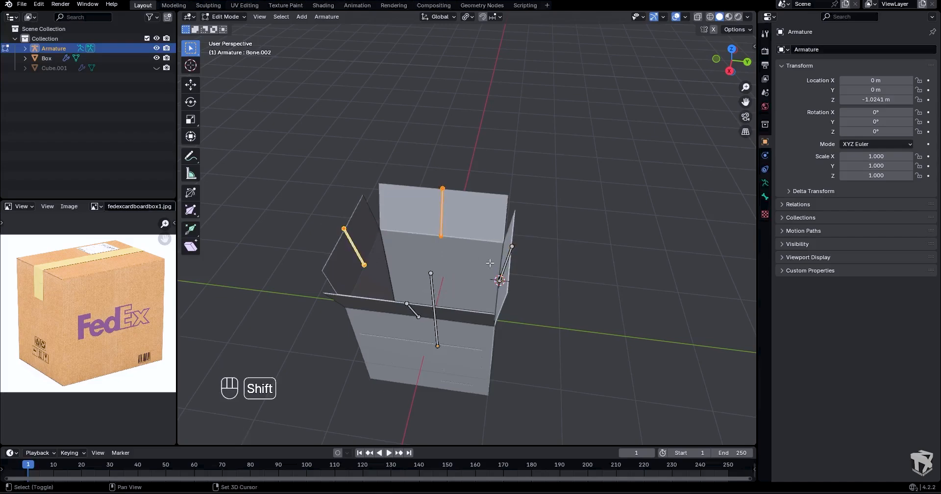
{"action": "left_click", "coordinate": [506, 264], "text": "shift"}
{"action": "middle_click_drag", "start_coordinate": [506, 265], "coordinate": [339, 264]}
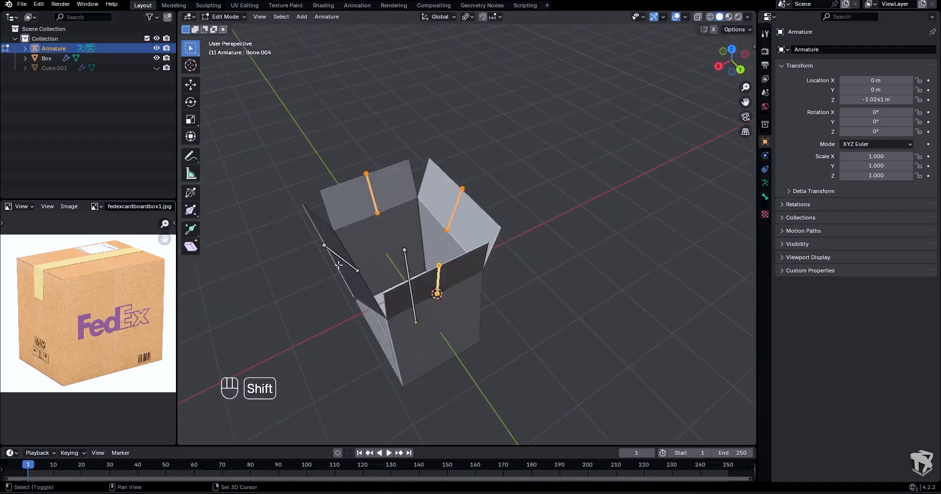
{"action": "middle_click_drag", "start_coordinate": [422, 234], "coordinate": [434, 231]}
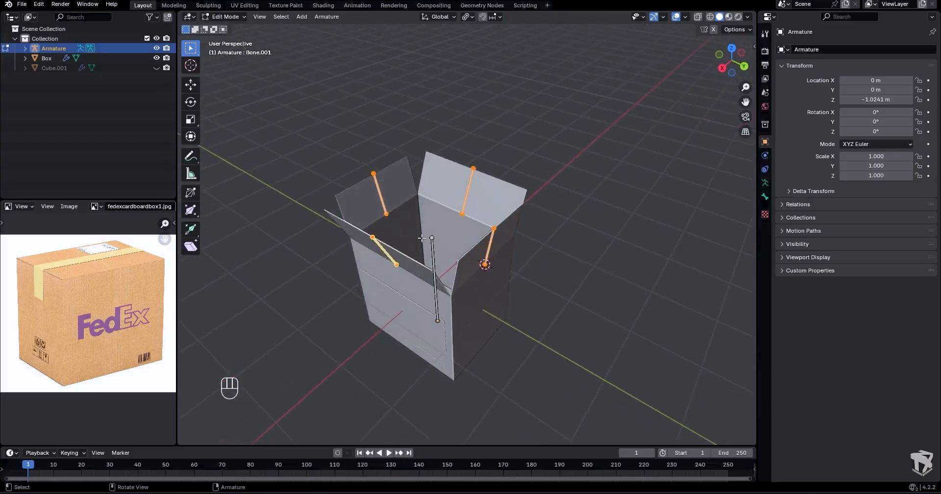
{"action": "left_click", "coordinate": [432, 250], "text": "shift"}
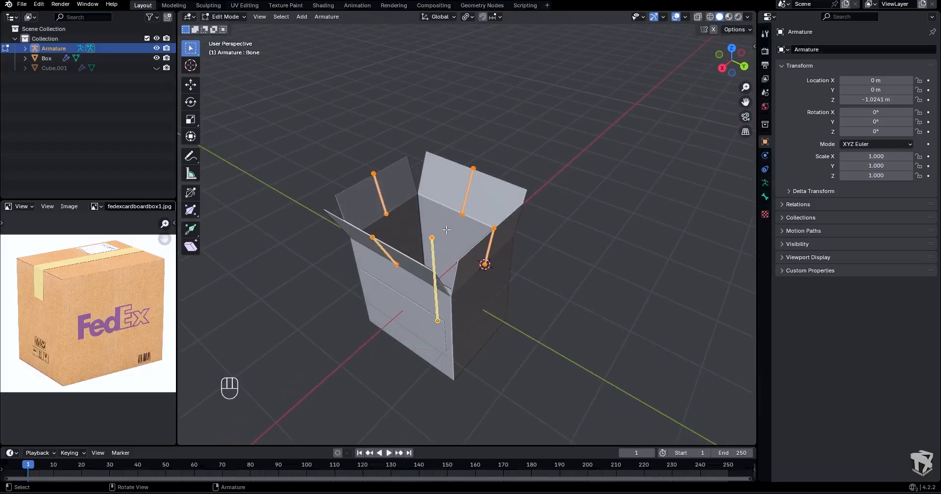
{"action": "key", "text": "ctrl+p"}
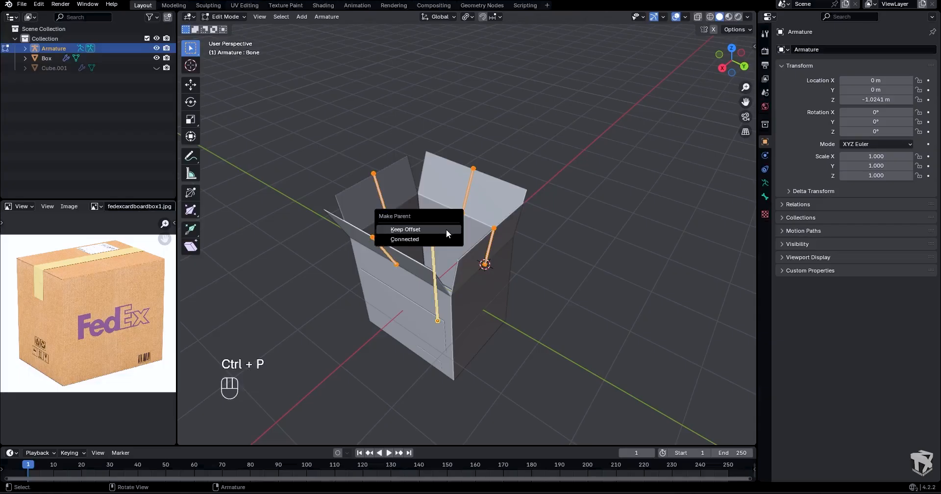
{"action": "left_click", "coordinate": [414, 230]}
- Switch the armature to Pose Mode and test the parenting with a cancelled move of the main bone
{"action": "key", "text": "Tab"}
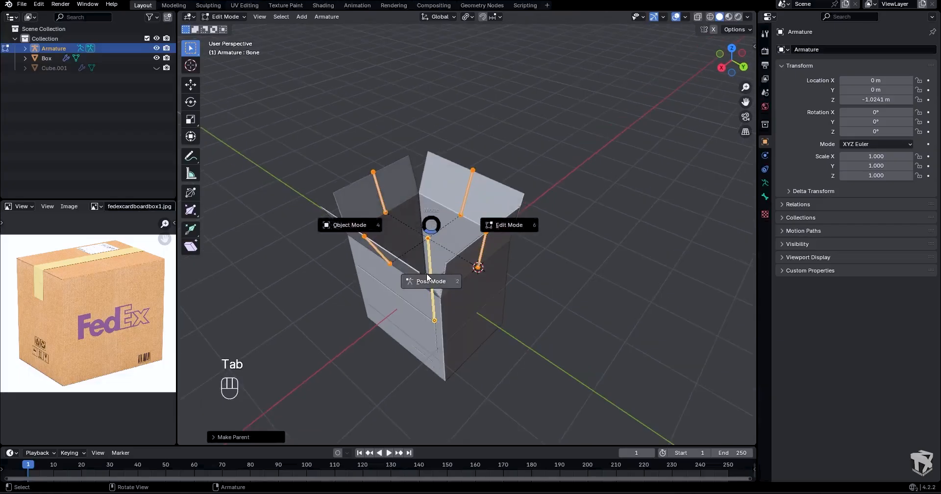
{"action": "key", "text": "g"}
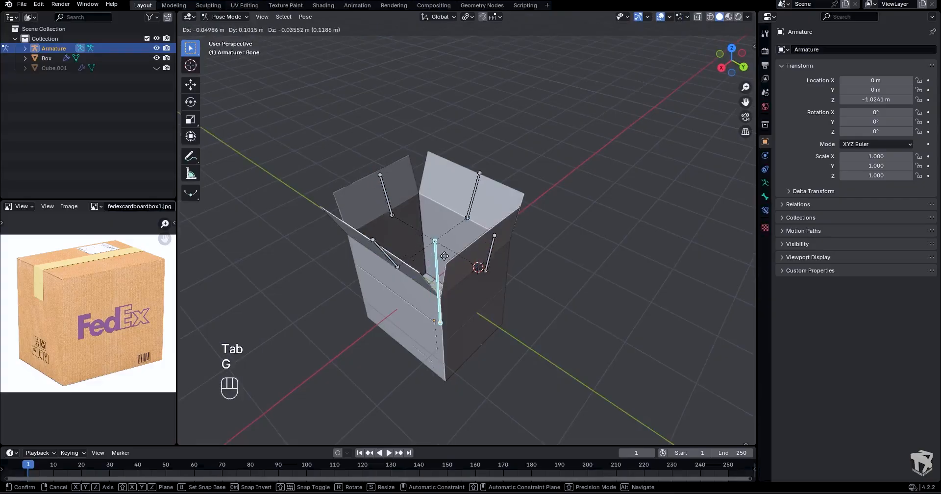
{"action": "left_click", "coordinate": [425, 240]}
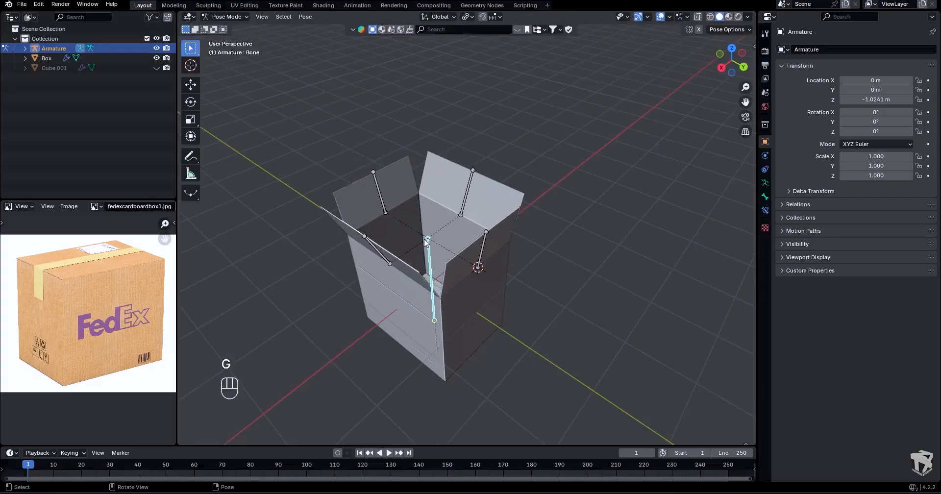
{"action": "scroll", "coordinate": [431, 216], "scroll_direction": "up", "scroll_amount": 3}
{"action": "mouse_move", "coordinate": [429, 219]}
{"action": "middle_mouse_down"}
{"action": "mouse_move", "coordinate": [426, 196]}
{"action": "mouse_move", "coordinate": [396, 196]}
{"action": "mouse_move", "coordinate": [413, 219]}
{"action": "mouse_move", "coordinate": [425, 219]}
{"action": "middle_mouse_up"}
- Return to Object Mode and parent the box to the armature using Armature Deform With Empty Groups
{"action": "key", "text": "Tab"}
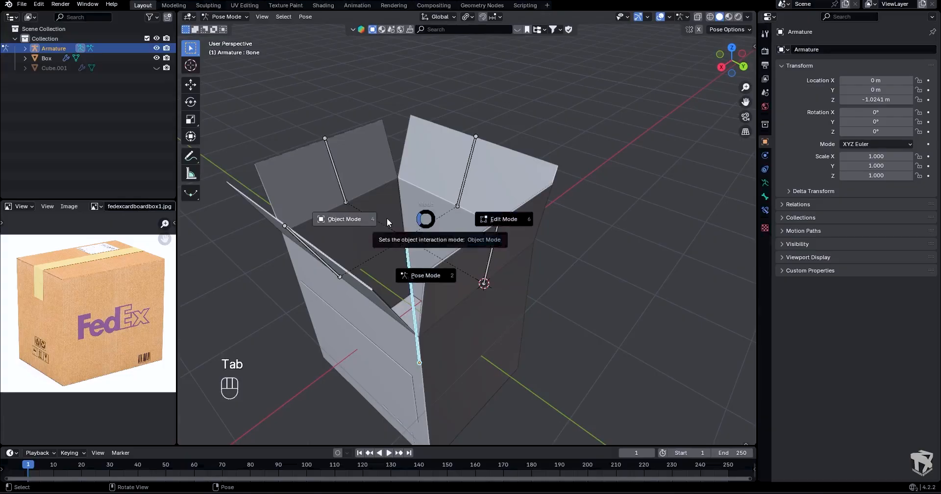
{"action": "left_click", "coordinate": [386, 217]}
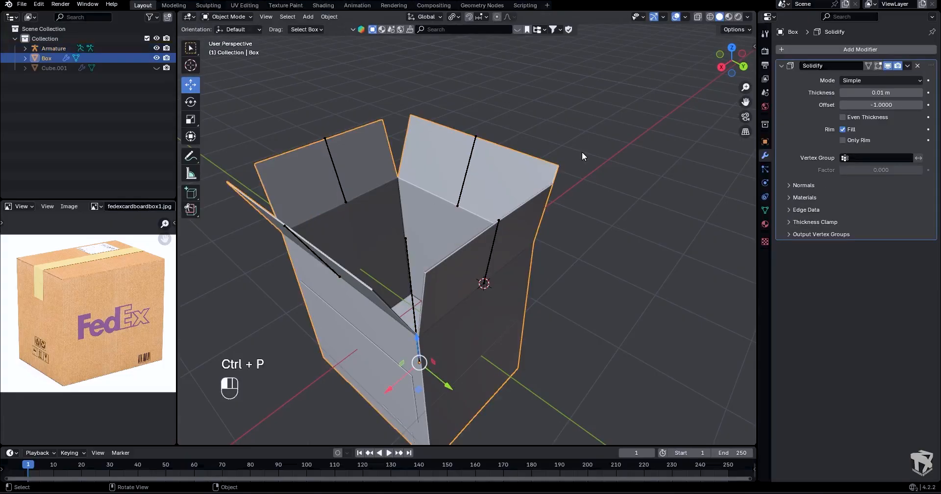
{"action": "left_click", "coordinate": [581, 151]}
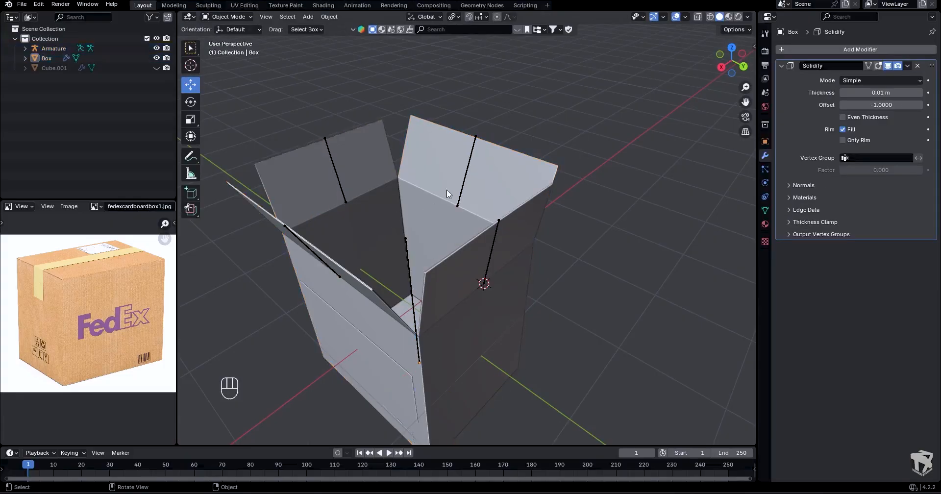
{"action": "left_click", "coordinate": [441, 222]}
{"action": "key", "text": "shift"}
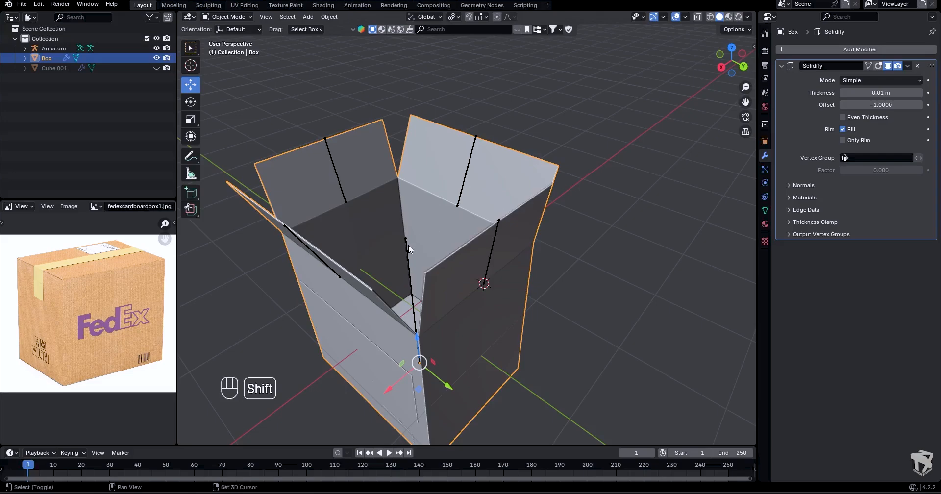
{"action": "left_click", "coordinate": [407, 248], "text": "shift"}
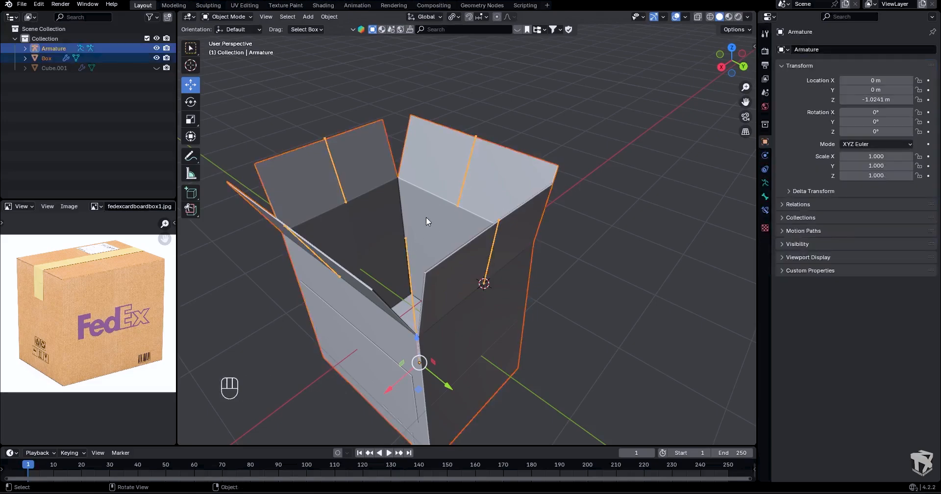
{"action": "key", "text": "ctrl+p"}
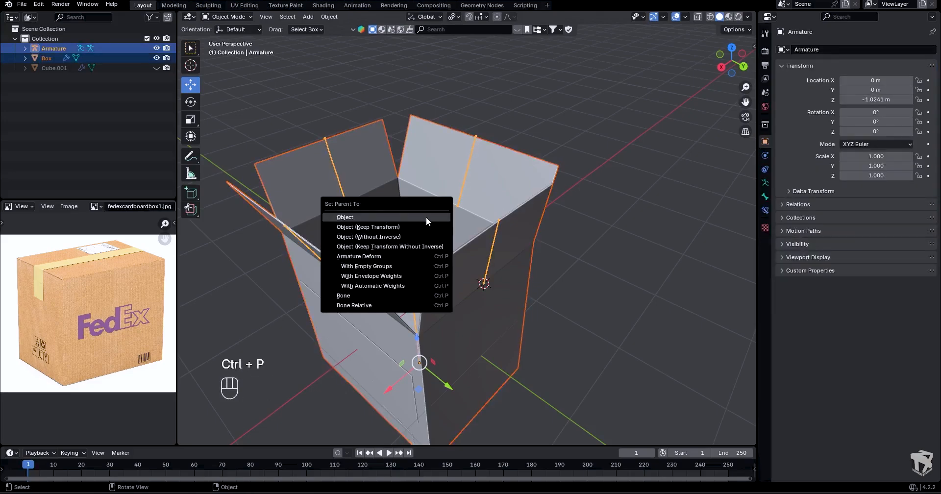
{"action": "left_click", "coordinate": [408, 265]}
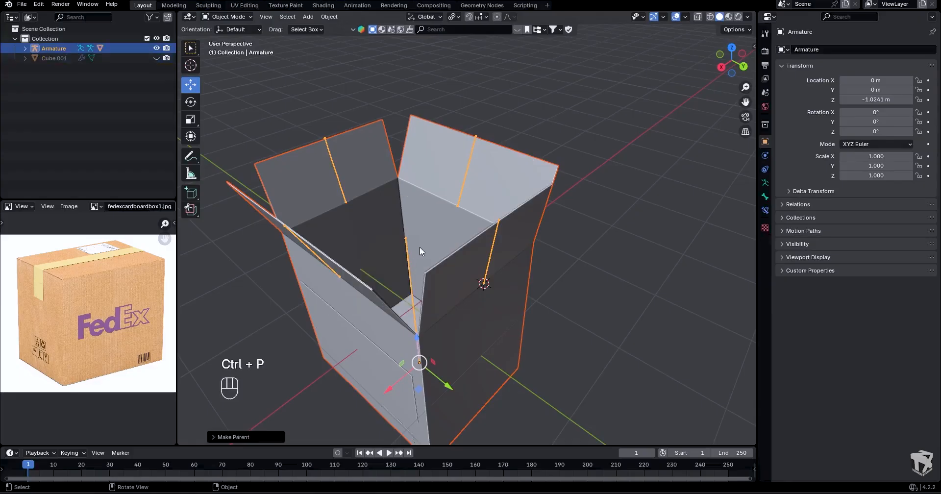
- Put the box in Weight Paint mode and make Bone the active vertex group
{"action": "scroll", "coordinate": [422, 242], "scroll_direction": "down", "scroll_amount": 1}
{"action": "mouse_move", "coordinate": [422, 241]}
{"action": "middle_mouse_down"}
{"action": "mouse_move", "coordinate": [427, 228]}
{"action": "mouse_move", "coordinate": [417, 227]}
{"action": "middle_mouse_up"}
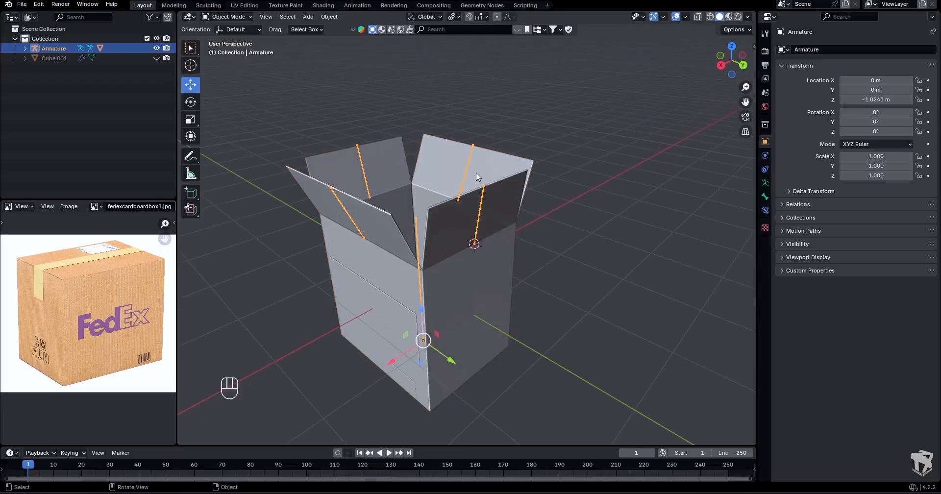
{"action": "key", "text": "Tab"}
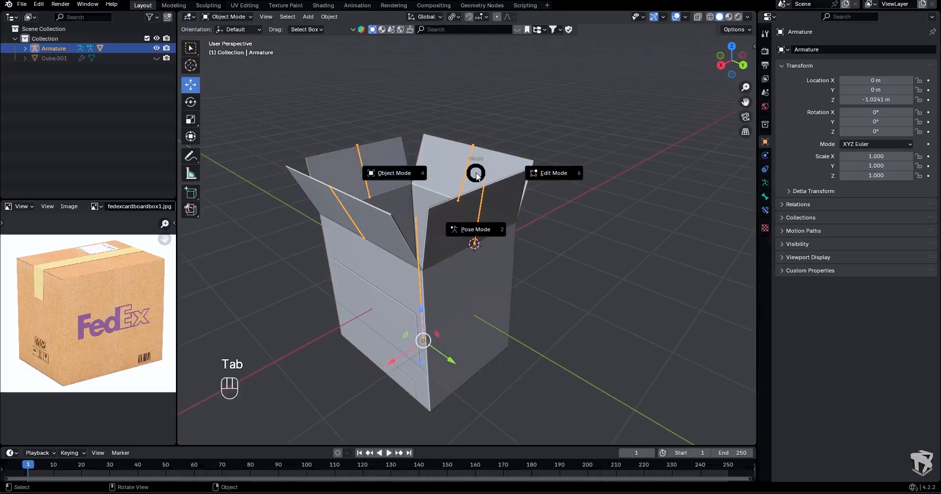
{"action": "left_click", "coordinate": [476, 174]}
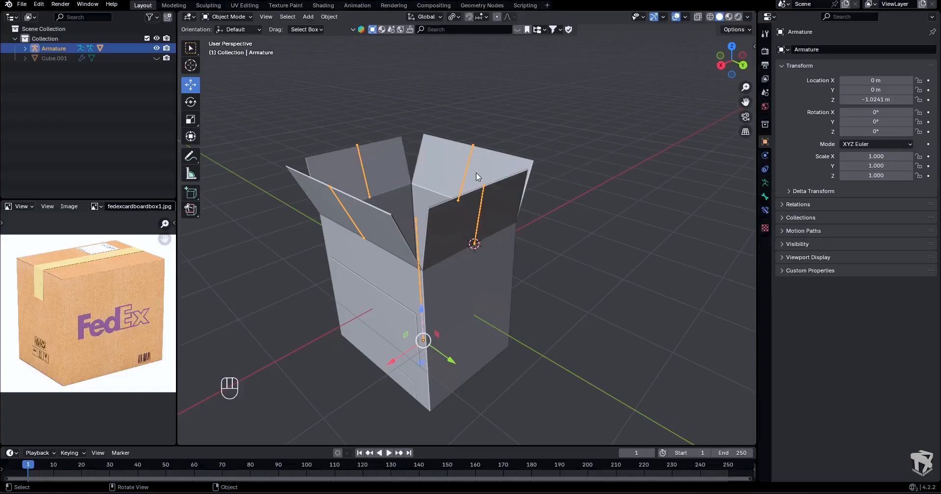
{"action": "left_click", "coordinate": [457, 166], "text": "shift"}
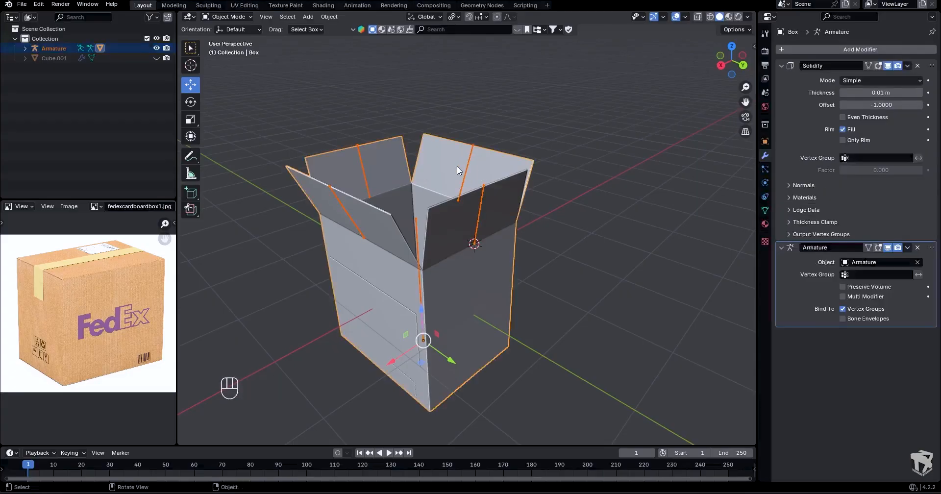
{"action": "key", "text": "Tab"}
{"action": "left_click", "coordinate": [408, 136]}
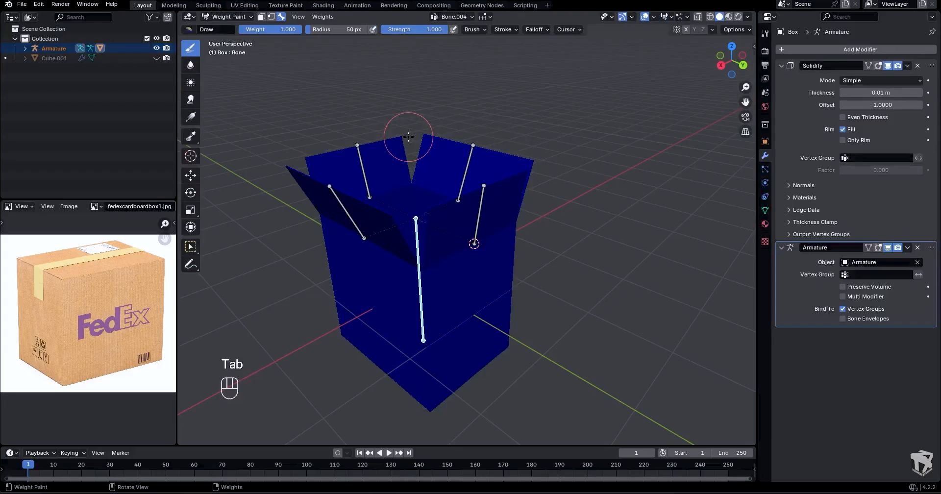
{"action": "scroll", "coordinate": [425, 210], "scroll_direction": "up", "scroll_amount": 2}
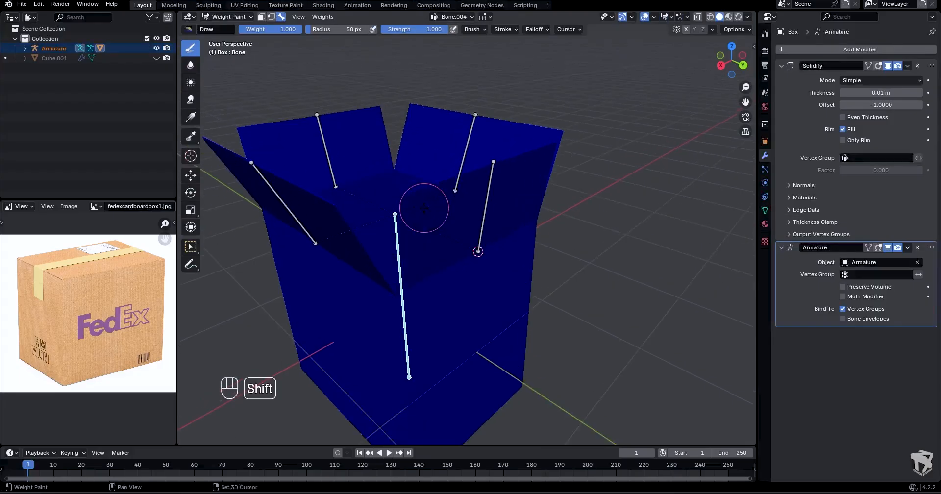
{"action": "middle_click_drag", "start_coordinate": [424, 211], "coordinate": [455, 189], "text": "shift"}
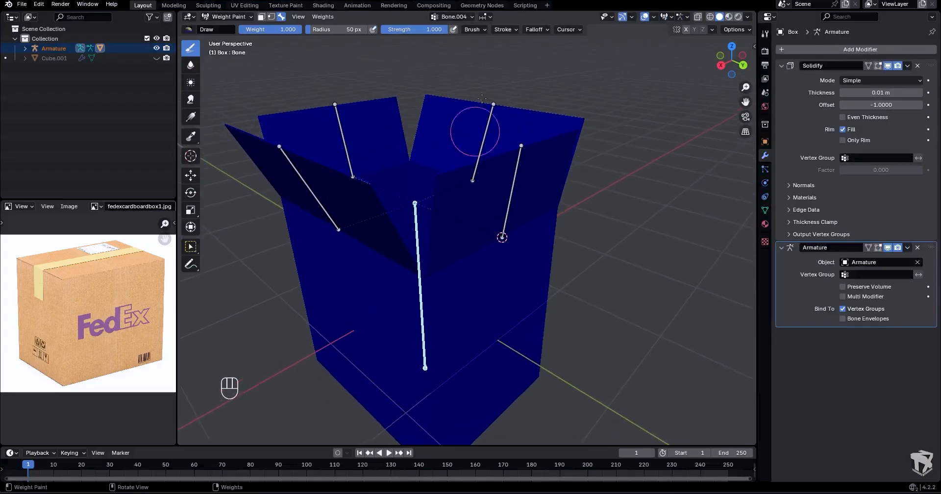
{"action": "left_click", "coordinate": [457, 17]}
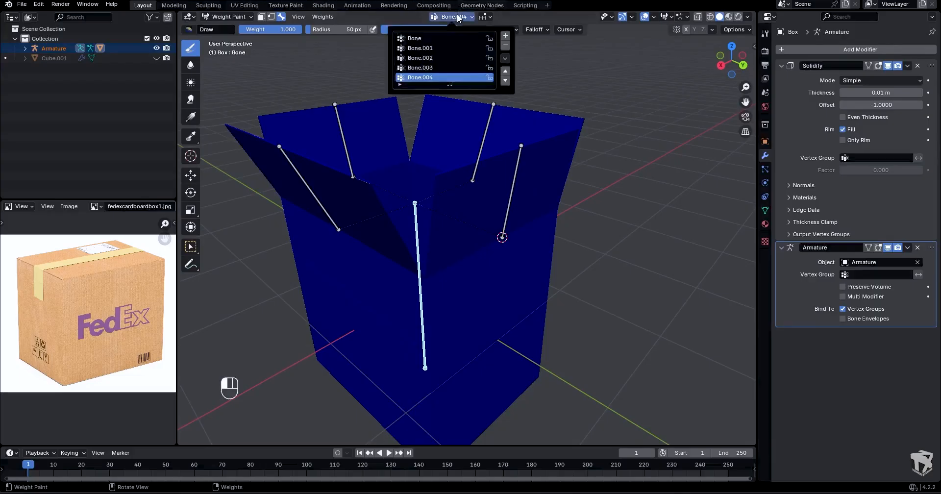
{"action": "left_click", "coordinate": [449, 37]}
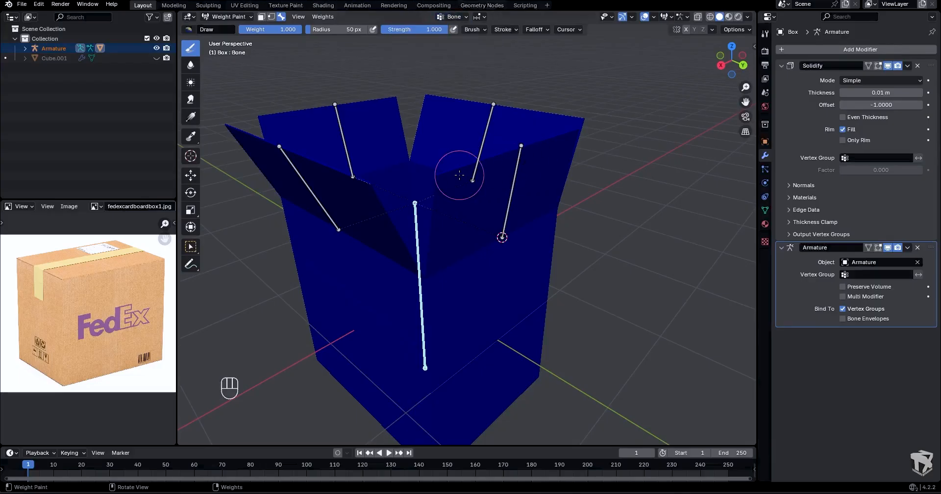
- Edit the box's mesh, select all body vertices below the flaps and assign them to the Bone vertex group with weight 1.000
{"action": "key", "text": "Tab"}
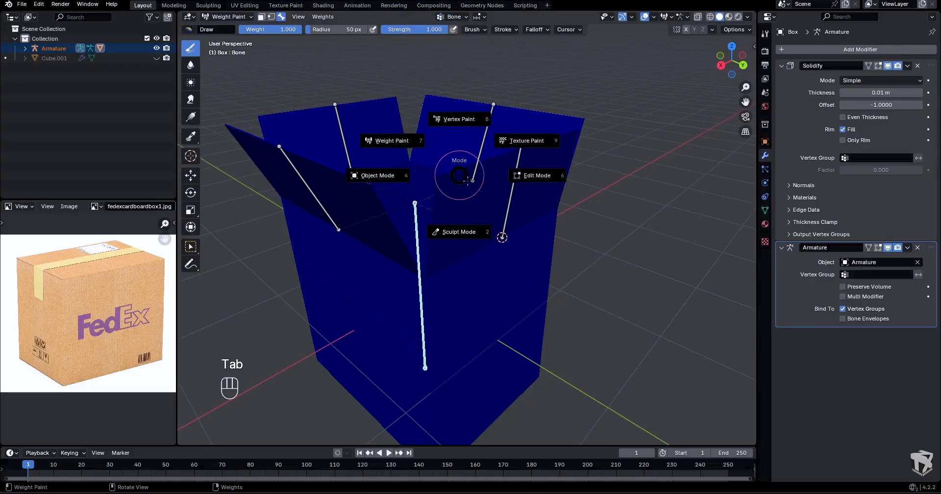
{"action": "left_click", "coordinate": [506, 180]}
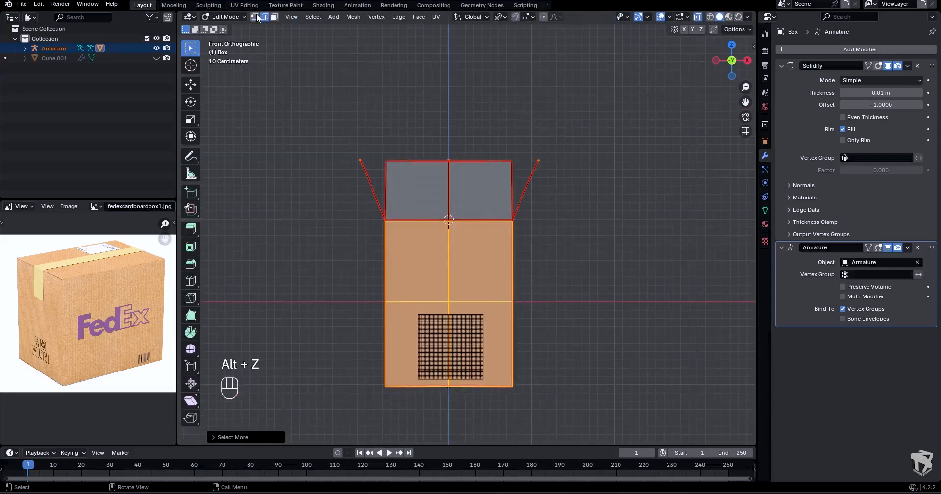
{"action": "left_click", "coordinate": [257, 18]}
{"action": "left_click_drag", "start_coordinate": [357, 280], "coordinate": [578, 411], "text": "shift"}
{"action": "middle_click_drag", "start_coordinate": [531, 268], "coordinate": [532, 254]}
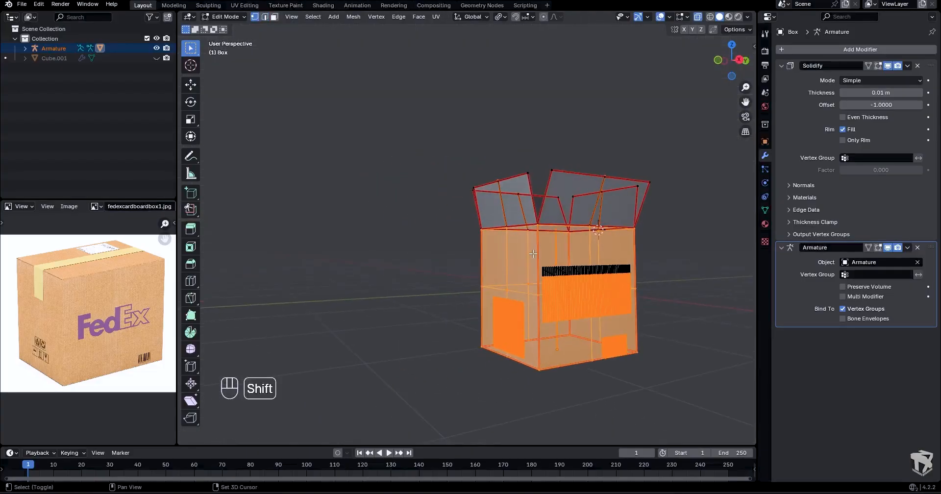
{"action": "middle_click_drag", "start_coordinate": [639, 249], "coordinate": [528, 302], "text": "shift"}
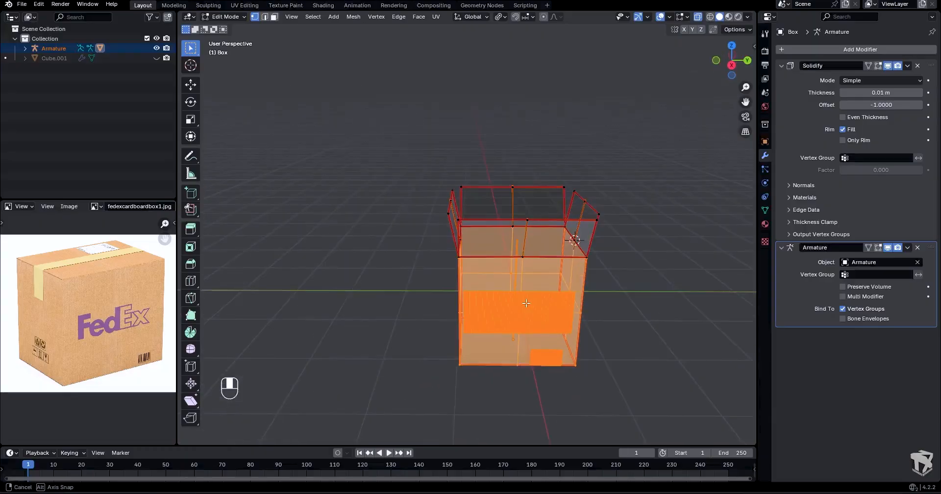
{"action": "scroll", "coordinate": [613, 274], "scroll_direction": "up", "scroll_amount": 3}
{"action": "middle_click_drag", "start_coordinate": [693, 255], "coordinate": [599, 201], "text": "shift"}
{"action": "key", "text": "Tab"}
{"action": "key", "text": "Tab"}
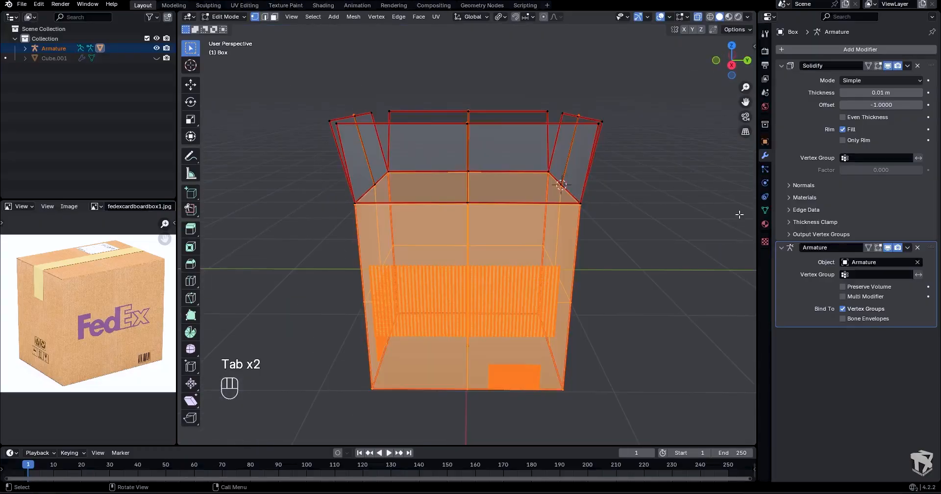
{"action": "left_click", "coordinate": [764, 209]}
{"action": "middle_click_drag", "start_coordinate": [687, 224], "coordinate": [738, 173]}
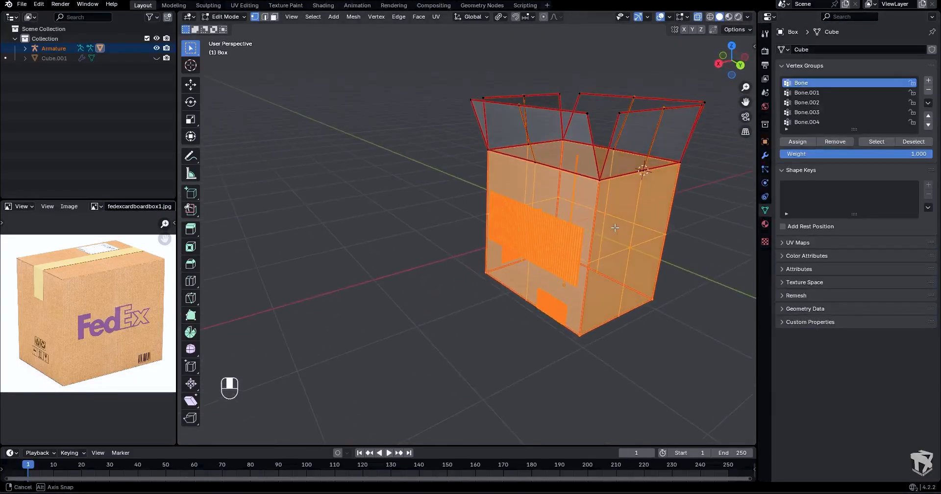
{"action": "left_click", "coordinate": [804, 141]}
- Return the box to Weight Paint mode and display the bones' names in the viewport
{"action": "key", "text": "ctrl+Tab"}
{"action": "left_click", "coordinate": [634, 117]}
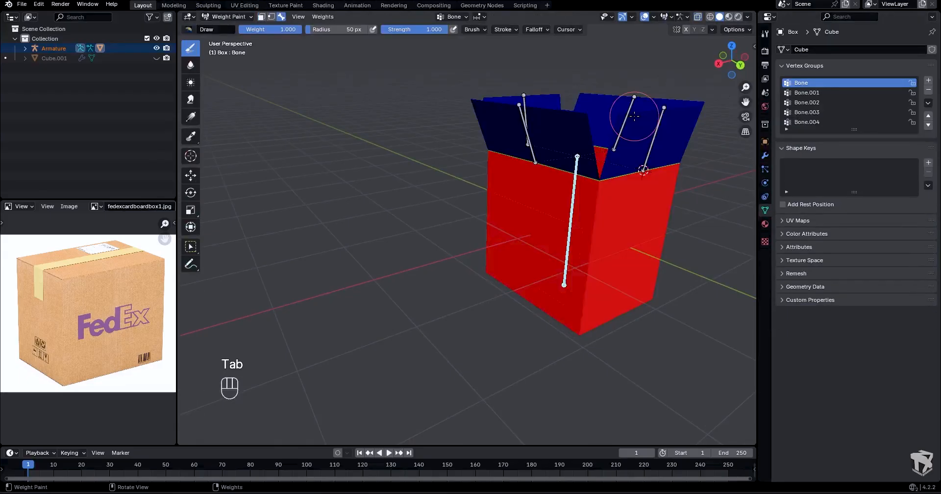
{"action": "mouse_move", "coordinate": [634, 117]}
{"action": "middle_mouse_down", "text": "shift"}
{"action": "mouse_move", "coordinate": [505, 190]}
{"action": "mouse_move", "coordinate": [527, 206]}
{"action": "middle_mouse_up", "text": "shift"}
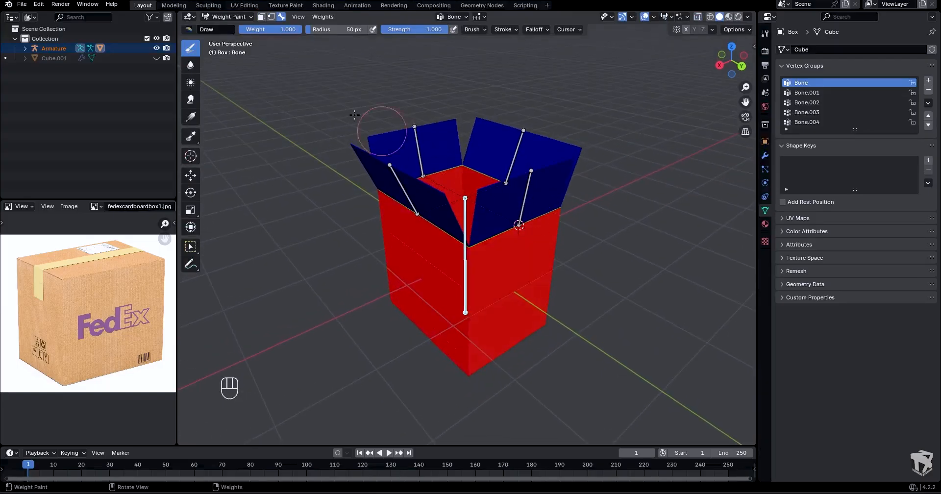
{"action": "middle_click_drag", "start_coordinate": [475, 73], "coordinate": [471, 88]}
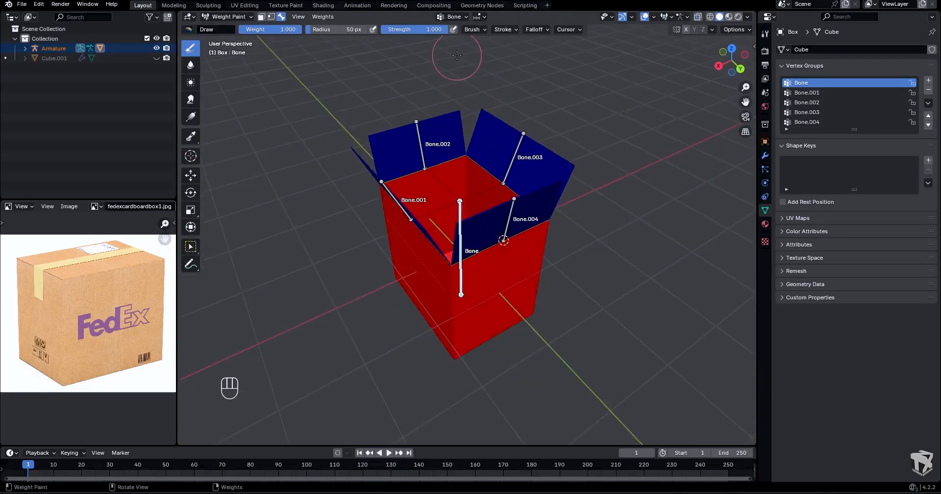
- Select the vertices of the flap at Bone.001 and assign them to the Bone.001 vertex group with weight 1.000
{"action": "left_click", "coordinate": [457, 17]}
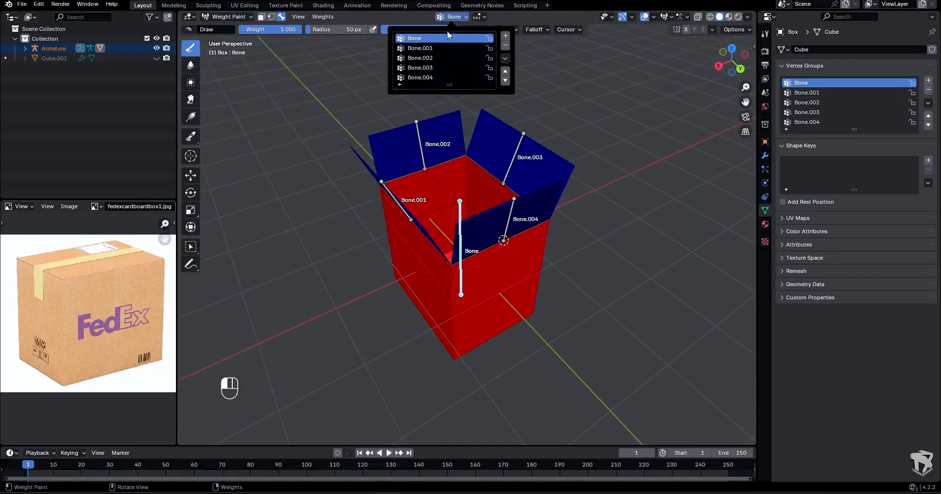
{"action": "left_click", "coordinate": [439, 48]}
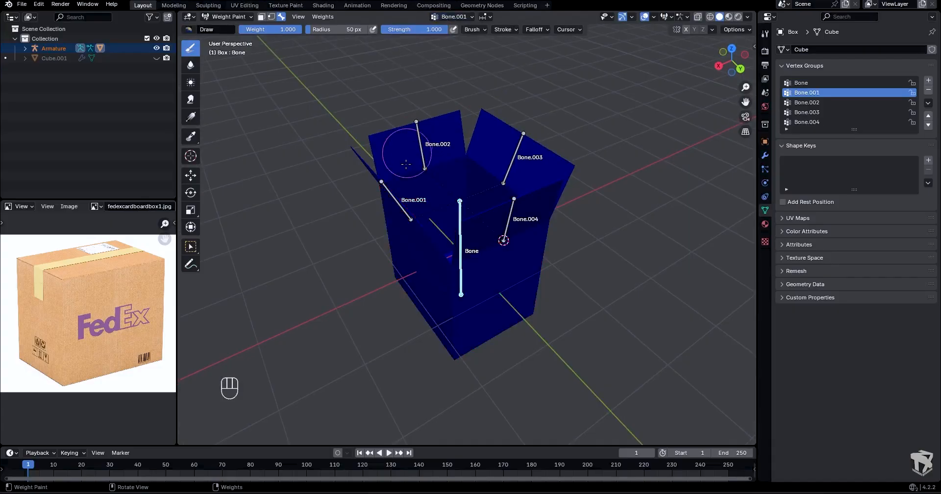
{"action": "middle_click_drag", "start_coordinate": [406, 147], "coordinate": [374, 189]}
{"action": "key", "text": "Tab"}
{"action": "left_click", "coordinate": [405, 189]}
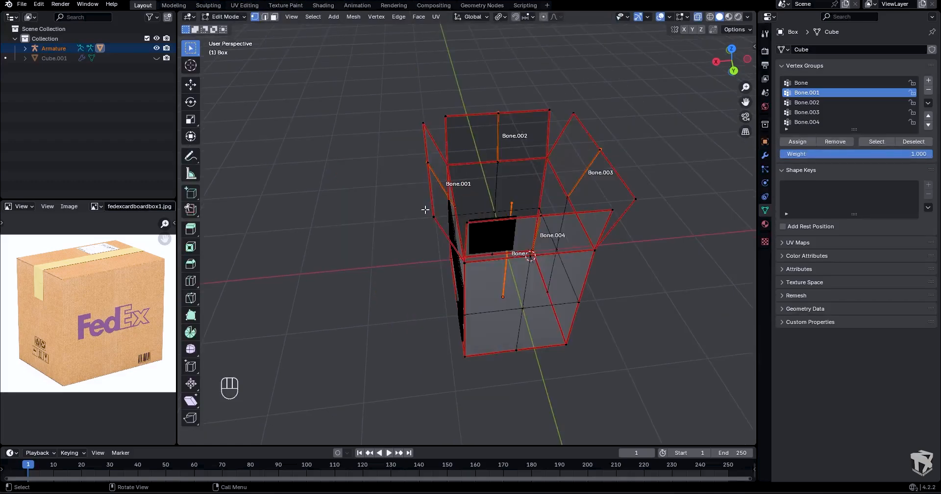
{"action": "left_click_drag", "start_coordinate": [430, 170], "coordinate": [430, 170], "text": "shift"}
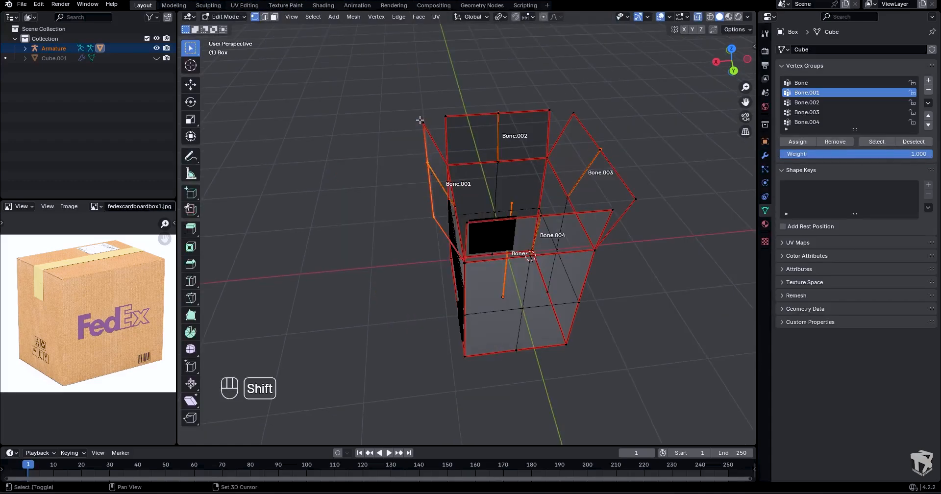
{"action": "left_click_drag", "start_coordinate": [426, 131], "coordinate": [428, 132], "text": "shift"}
{"action": "middle_click_drag", "start_coordinate": [448, 169], "coordinate": [378, 199]}
{"action": "scroll", "coordinate": [377, 199], "scroll_direction": "up", "scroll_amount": 5}
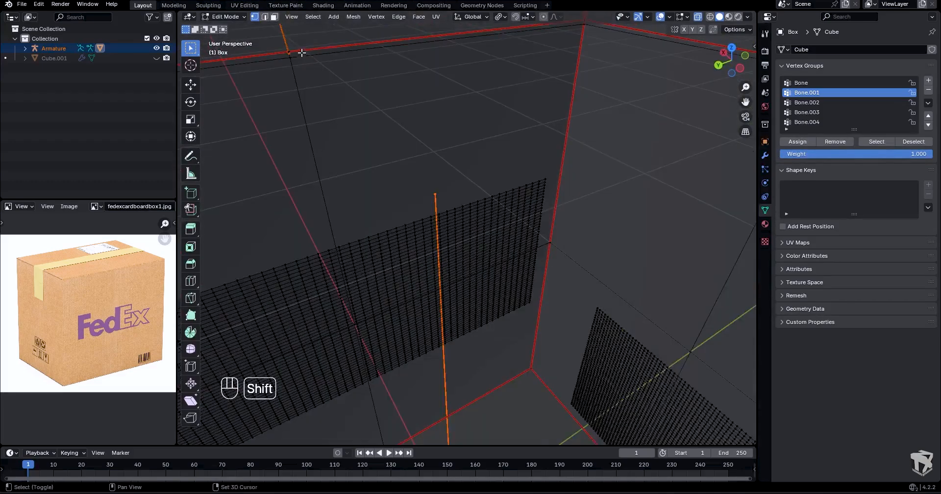
{"action": "scroll", "coordinate": [336, 88], "scroll_direction": "down", "scroll_amount": 6}
{"action": "middle_click_drag", "start_coordinate": [336, 91], "coordinate": [356, 130], "text": "shift"}
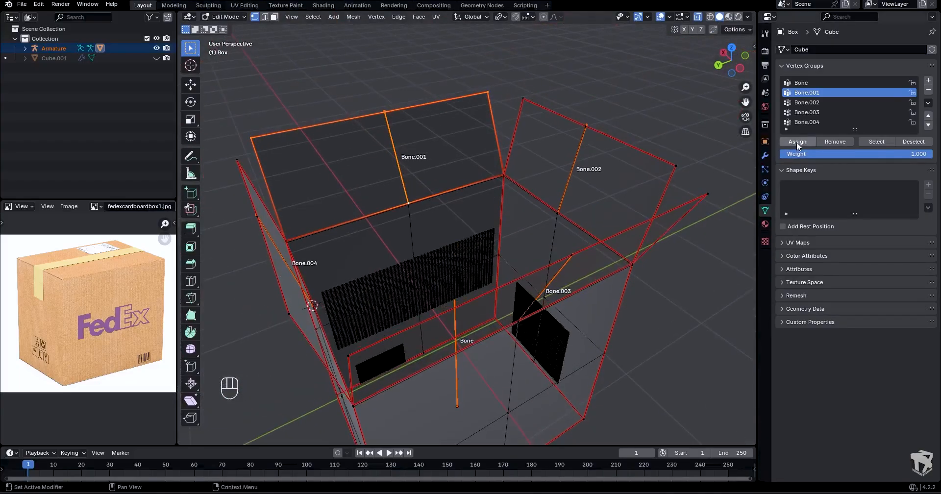
- Return the box to Weight Paint mode and try rotating the bone to test the flap weights
{"action": "key", "text": "Tab"}
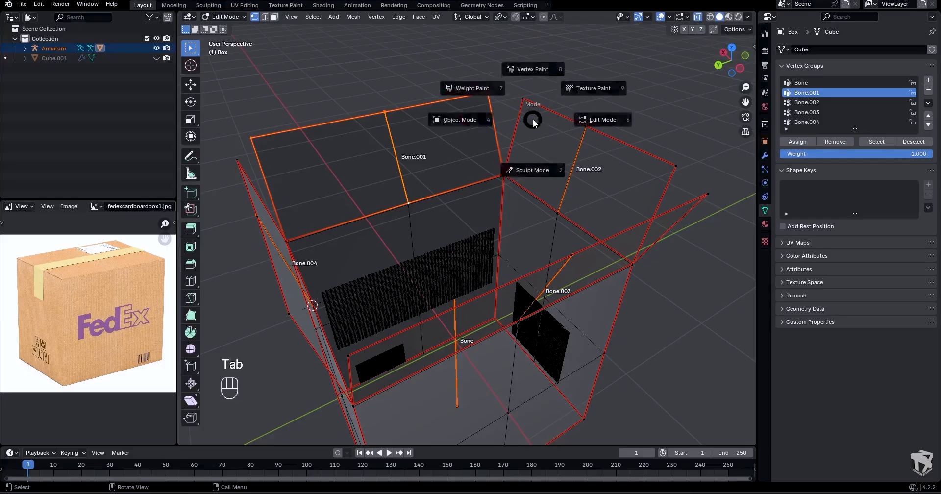
{"action": "left_click", "coordinate": [488, 95]}
{"action": "middle_click_drag", "start_coordinate": [487, 95], "coordinate": [520, 141]}
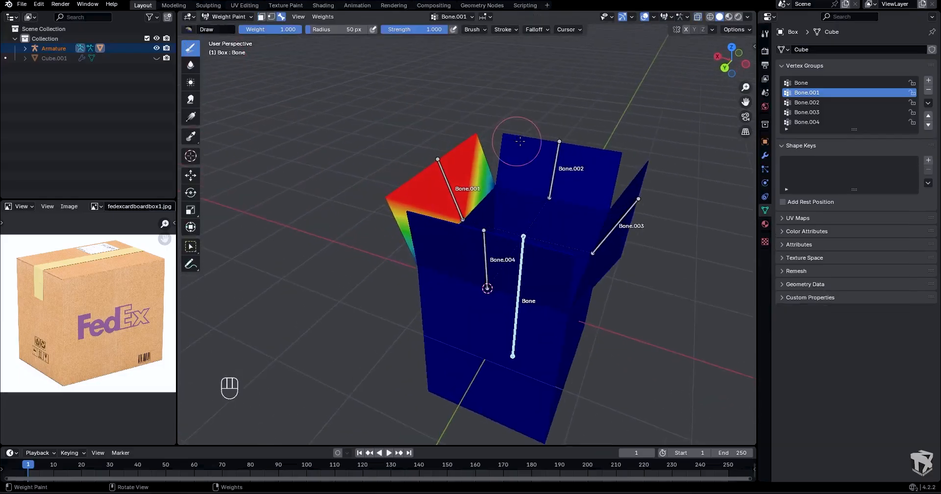
{"action": "key", "text": "r"}
{"action": "right_click", "coordinate": [547, 141]}
{"action": "key", "text": "Tab"}
{"action": "left_click", "coordinate": [499, 143]}
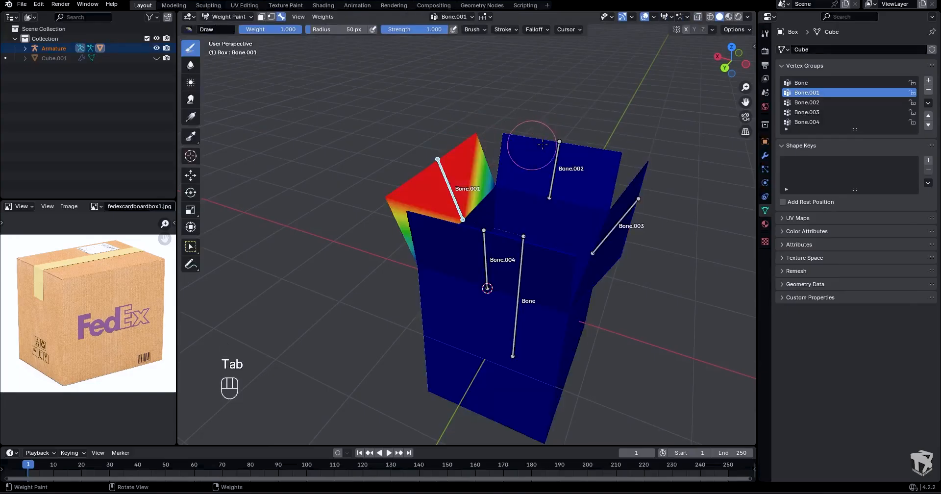
- Select the vertices of the flap at Bone.002 and assign them to the Bone.002 vertex group with weight 1.000
{"action": "left_click", "coordinate": [454, 16]}
{"action": "left_click", "coordinate": [441, 59]}
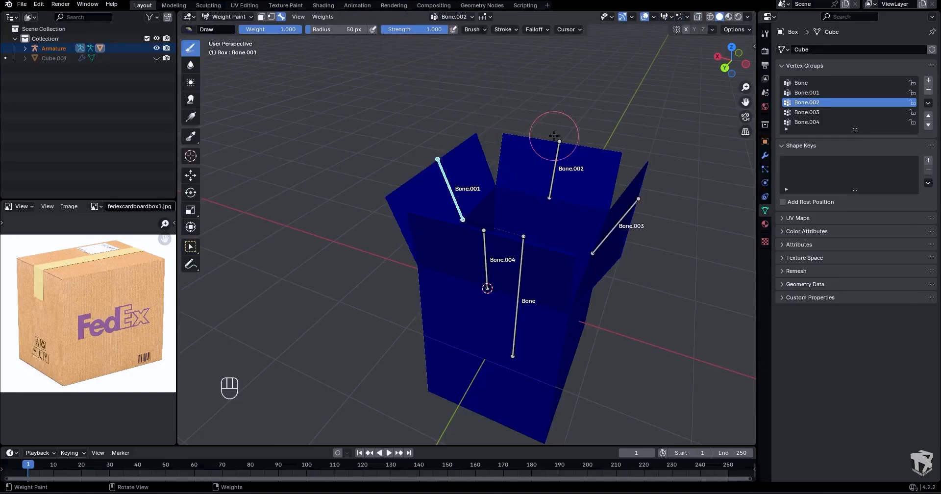
{"action": "key", "text": "Tab"}
{"action": "left_click", "coordinate": [405, 149]}
{"action": "left_click", "coordinate": [456, 158], "text": "shift"}
{"action": "left_click", "coordinate": [512, 169], "text": "shift"}
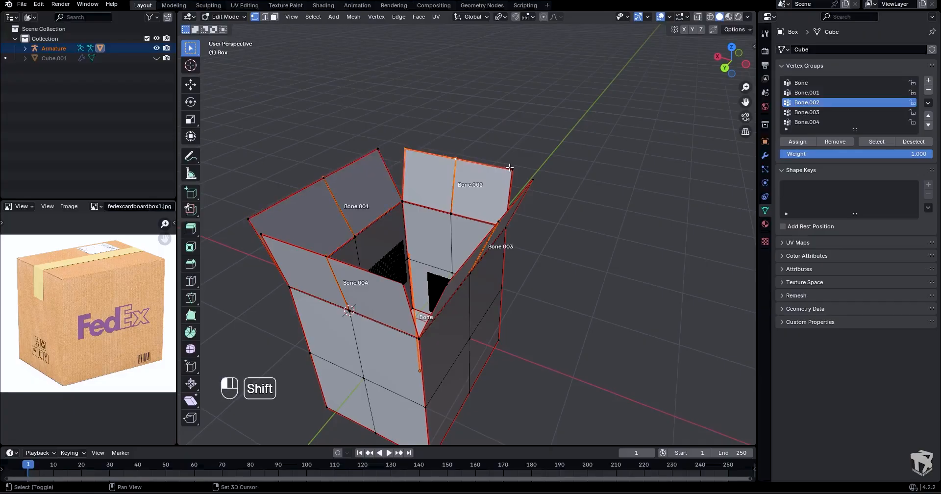
{"action": "middle_click_drag", "start_coordinate": [512, 172], "coordinate": [539, 172]}
{"action": "left_click", "coordinate": [389, 217], "text": "shift"}
{"action": "scroll", "coordinate": [441, 216], "scroll_direction": "up", "scroll_amount": 6}
{"action": "left_click", "coordinate": [384, 191], "text": "shift"}
{"action": "scroll", "coordinate": [384, 191], "scroll_direction": "down", "scroll_amount": 6}
- Return the box to Weight Paint mode and make Bone.003 the active vertex group
{"action": "key", "text": "Tab"}
{"action": "left_click", "coordinate": [512, 106]}
{"action": "middle_click_drag", "start_coordinate": [485, 105], "coordinate": [519, 106]}
{"action": "left_click", "coordinate": [454, 18]}
{"action": "left_click", "coordinate": [438, 68]}
{"action": "middle_click_drag", "start_coordinate": [605, 147], "coordinate": [639, 153]}
{"action": "mouse_move", "coordinate": [639, 152]}
{"action": "middle_mouse_down", "text": "shift"}
{"action": "mouse_move", "coordinate": [678, 193]}
{"action": "mouse_move", "coordinate": [497, 154]}
{"action": "middle_mouse_up", "text": "shift"}
{"action": "middle_click_drag", "start_coordinate": [498, 154], "coordinate": [513, 157]}
- Select all vertices of the flap at Bone.003 in Edit Mode and assign them to its vertex group with weight 1.000
{"action": "key", "text": "Tab"}
{"action": "left_click", "coordinate": [583, 157]}
{"action": "left_click", "coordinate": [421, 140]}
{"action": "left_click", "coordinate": [513, 153], "text": "shift"}
{"action": "left_click", "coordinate": [624, 168], "text": "shift"}
{"action": "scroll", "coordinate": [489, 238], "scroll_direction": "up", "scroll_amount": 3}
{"action": "scroll", "coordinate": [489, 238], "scroll_direction": "up", "scroll_amount": 3}
{"action": "left_click", "coordinate": [571, 264], "text": "shift"}
{"action": "scroll", "coordinate": [571, 264], "scroll_direction": "down", "scroll_amount": 5}
{"action": "middle_click_drag", "start_coordinate": [571, 264], "coordinate": [512, 253], "text": "shift"}
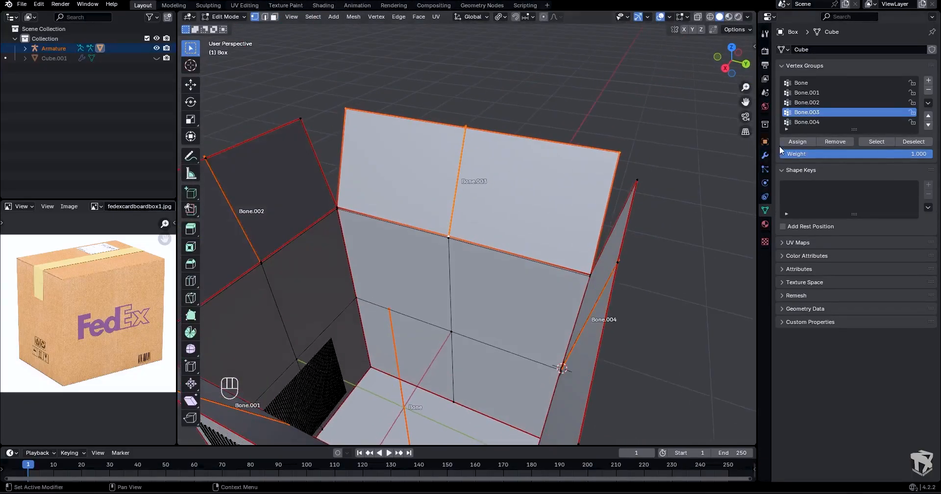
- Return the box to Weight Paint mode and make Bone.004 the active vertex group
{"action": "key", "text": "Tab"}
{"action": "scroll", "coordinate": [524, 178], "scroll_direction": "down", "scroll_amount": 4}
{"action": "mouse_move", "coordinate": [523, 178]}
{"action": "middle_mouse_down"}
{"action": "mouse_move", "coordinate": [481, 141]}
{"action": "mouse_move", "coordinate": [483, 192]}
{"action": "middle_mouse_up"}
{"action": "left_click", "coordinate": [454, 17]}
{"action": "left_click", "coordinate": [420, 78]}
- Select the vertices of the flap at Bone.004 in Edit Mode and assign them to its vertex group with weight 1.000
{"action": "key", "text": "Tab"}
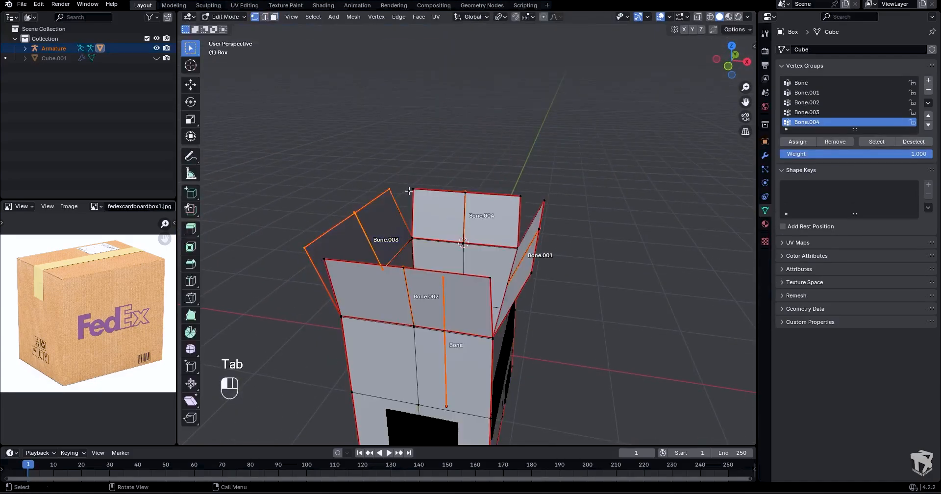
{"action": "scroll", "coordinate": [490, 221], "scroll_direction": "up", "scroll_amount": 6}
{"action": "left_click", "coordinate": [445, 319], "text": "shift"}
{"action": "scroll", "coordinate": [445, 319], "scroll_direction": "down", "scroll_amount": 6}
{"action": "left_click", "coordinate": [790, 141]}
{"action": "mouse_move", "coordinate": [502, 172]}
{"action": "middle_mouse_down"}
{"action": "mouse_move", "coordinate": [469, 176]}
{"action": "mouse_move", "coordinate": [463, 192]}
{"action": "mouse_move", "coordinate": [500, 159]}
{"action": "mouse_move", "coordinate": [492, 155]}
{"action": "middle_mouse_up"}
- Put the armature in Pose Mode and rotate Bone.004 and Bone.001 to test their flaps
{"action": "key", "text": "Tab"}
{"action": "key", "text": "Tab"}
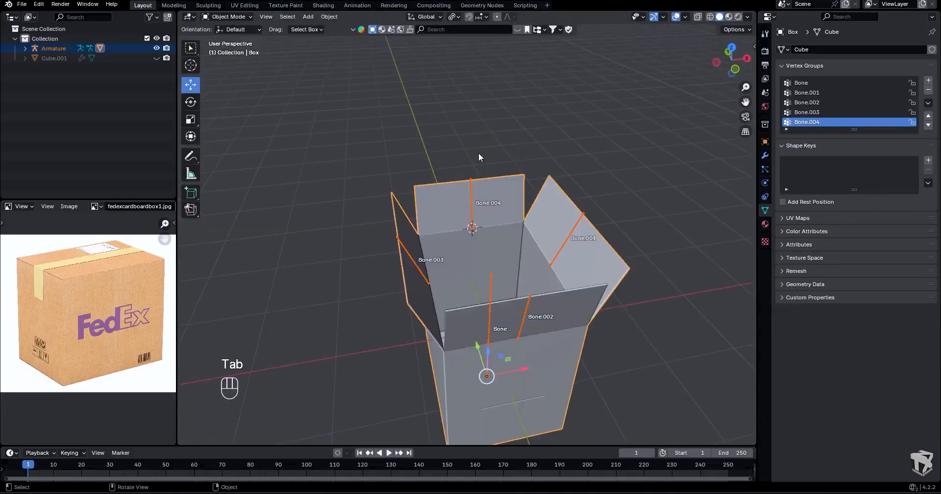
{"action": "left_click", "coordinate": [471, 188]}
{"action": "key", "text": "Tab"}
{"action": "middle_click_drag", "start_coordinate": [475, 210], "coordinate": [488, 215]}
{"action": "left_click_drag", "start_coordinate": [487, 237], "coordinate": [492, 217]}
{"action": "left_click", "coordinate": [568, 234]}
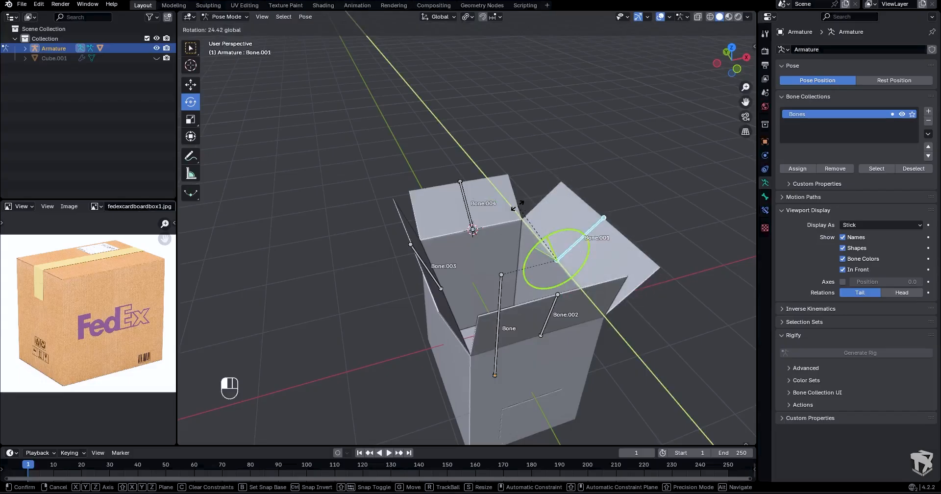
{"action": "middle_click_drag", "start_coordinate": [569, 235], "coordinate": [529, 261]}
{"action": "scroll", "coordinate": [530, 260], "scroll_direction": "up", "scroll_amount": 5}
{"action": "middle_click_drag", "start_coordinate": [572, 155], "coordinate": [489, 220], "text": "shift"}
- Edit the box's mesh and try moving a vertex at the corner where two flaps meet
{"action": "key", "text": "Tab"}
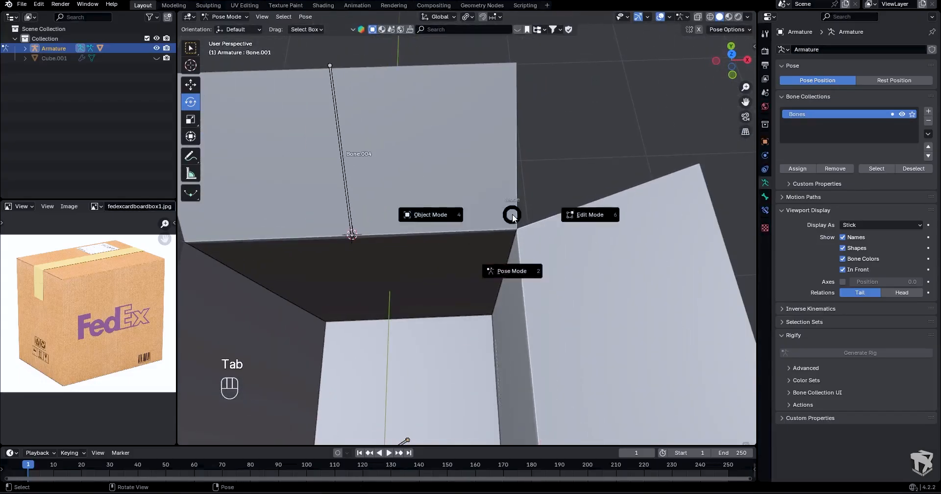
{"action": "left_click", "coordinate": [476, 199]}
{"action": "key", "text": "Tab"}
{"action": "left_click", "coordinate": [528, 202]}
{"action": "left_click", "coordinate": [527, 233]}
{"action": "key", "text": "g"}
{"action": "right_click", "coordinate": [535, 245]}
{"action": "middle_click_drag", "start_coordinate": [534, 246], "coordinate": [471, 229]}
- Clear the rotation of all bones in Pose Mode and hide the bone names in the viewport
{"action": "key", "text": "Tab"}
{"action": "left_click", "coordinate": [528, 249]}
{"action": "key", "text": "Tab"}
{"action": "key", "text": "a"}
{"action": "key", "text": "alt+r"}
{"action": "left_click", "coordinate": [843, 237]}
- Switch the armature through Object Mode back to Pose Mode and try moving the main bone to test the box
{"action": "key", "text": "Tab"}
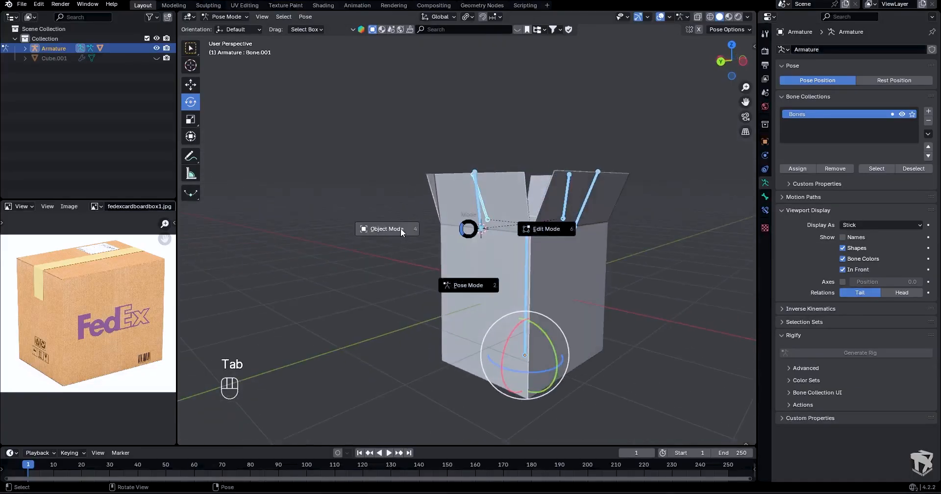
{"action": "left_click", "coordinate": [401, 228]}
{"action": "middle_click_drag", "start_coordinate": [401, 232], "coordinate": [442, 253]}
{"action": "key", "text": "Tab"}
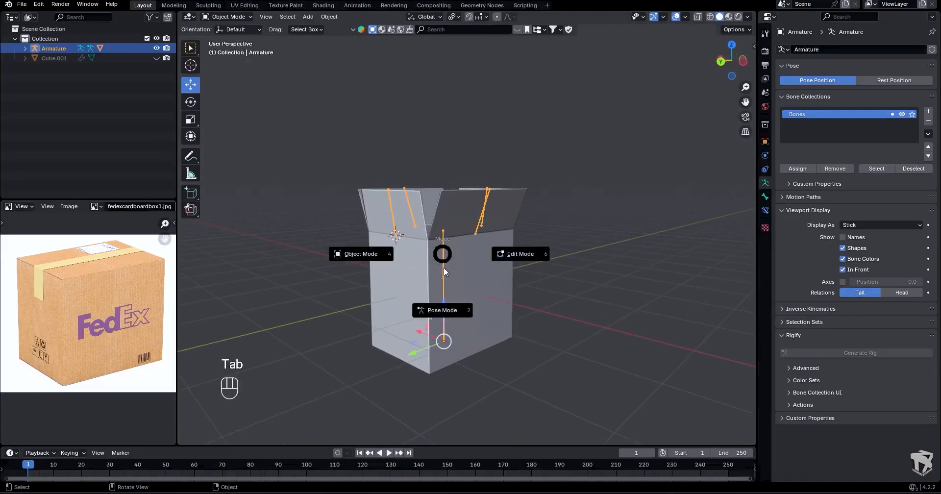
{"action": "left_click", "coordinate": [450, 311]}
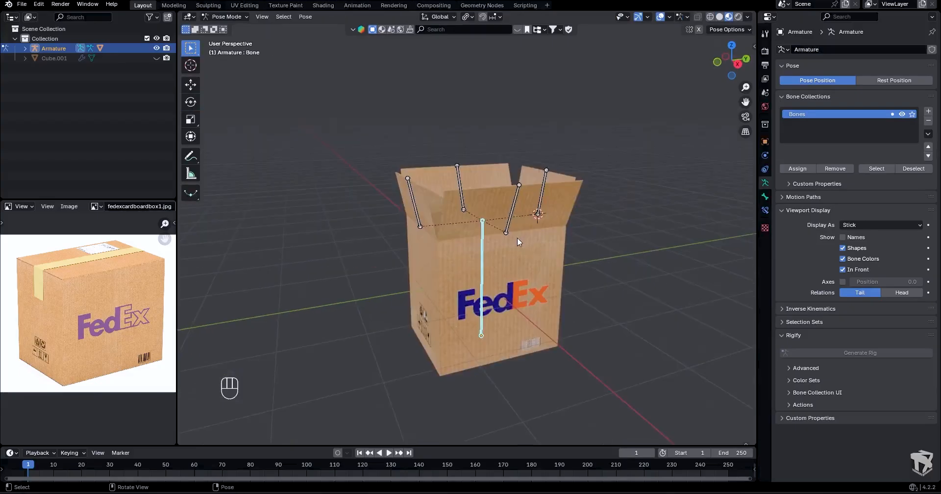
{"action": "key", "text": "g"}
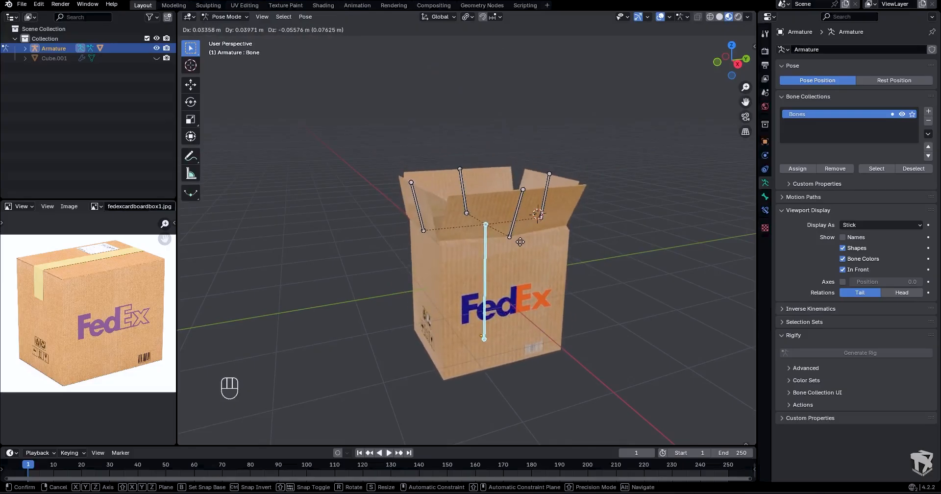
{"action": "left_click", "coordinate": [519, 242]}
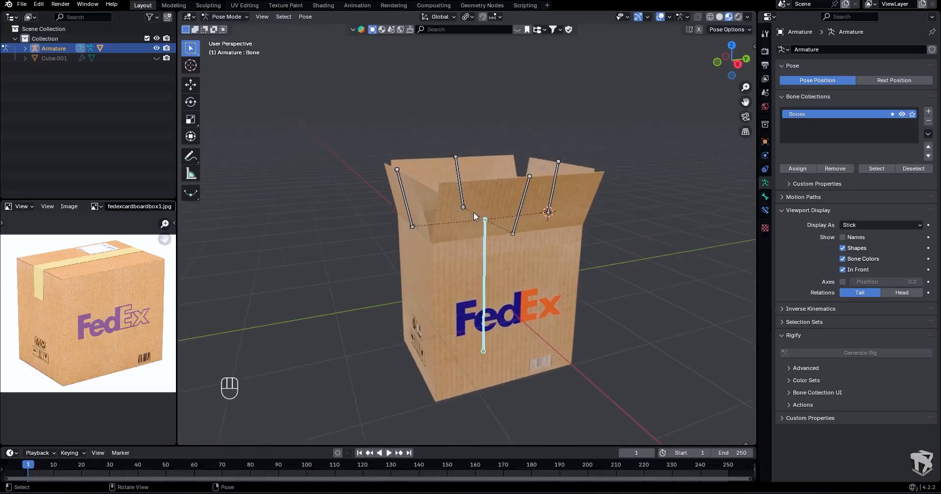
- Put the box in Weight Paint mode and make Bone the active vertex group to check the seam below the flaps
{"action": "key", "text": "Tab"}
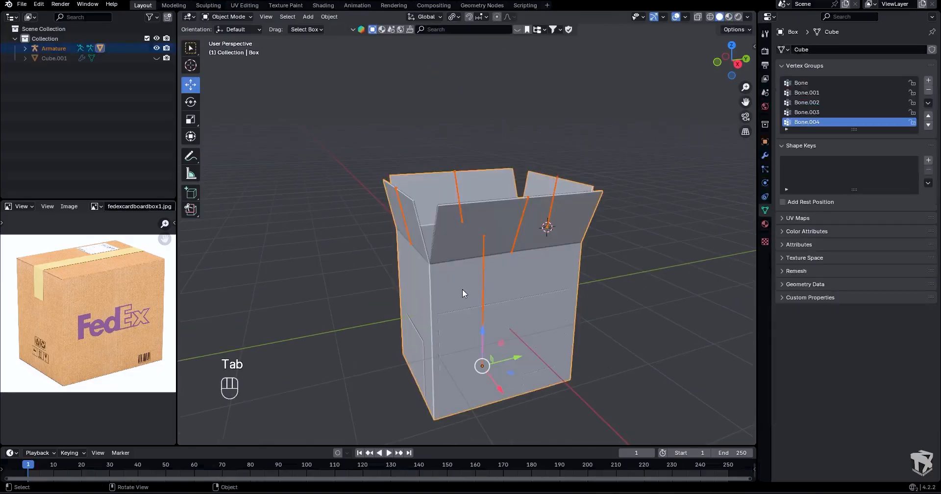
{"action": "key", "text": "Tab"}
{"action": "left_click", "coordinate": [422, 266]}
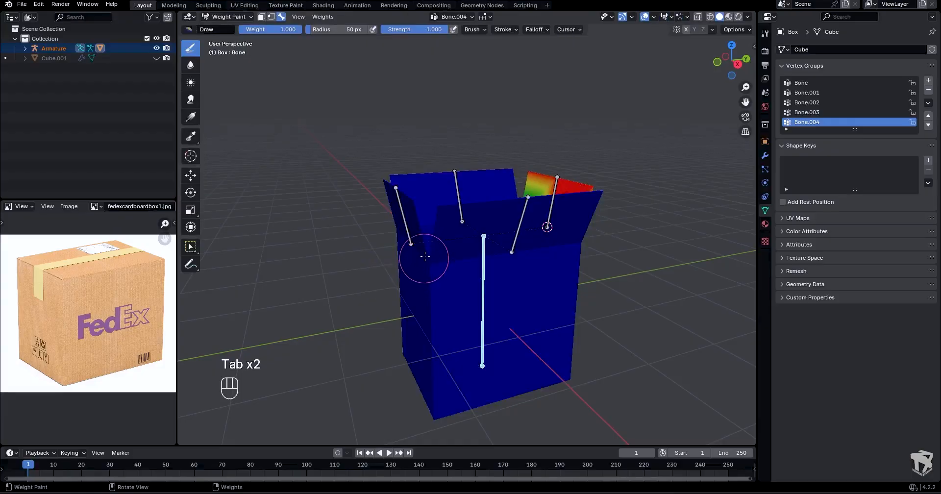
{"action": "mouse_move", "coordinate": [426, 256]}
{"action": "middle_mouse_down"}
{"action": "mouse_move", "coordinate": [438, 237]}
{"action": "mouse_move", "coordinate": [434, 261]}
{"action": "middle_mouse_up"}
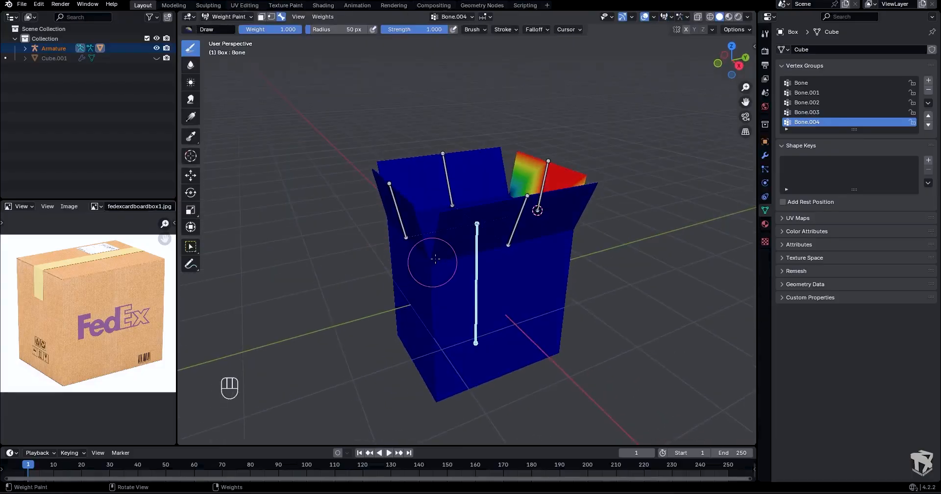
{"action": "left_click", "coordinate": [469, 16]}
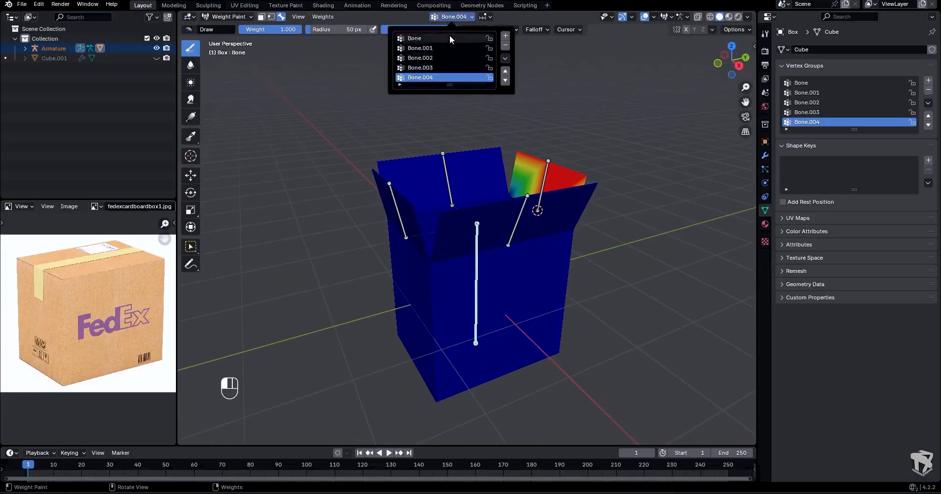
{"action": "left_click", "coordinate": [449, 34]}
{"action": "scroll", "coordinate": [435, 232], "scroll_direction": "up", "scroll_amount": 5}
{"action": "middle_click_drag", "start_coordinate": [431, 241], "coordinate": [558, 203], "text": "shift"}
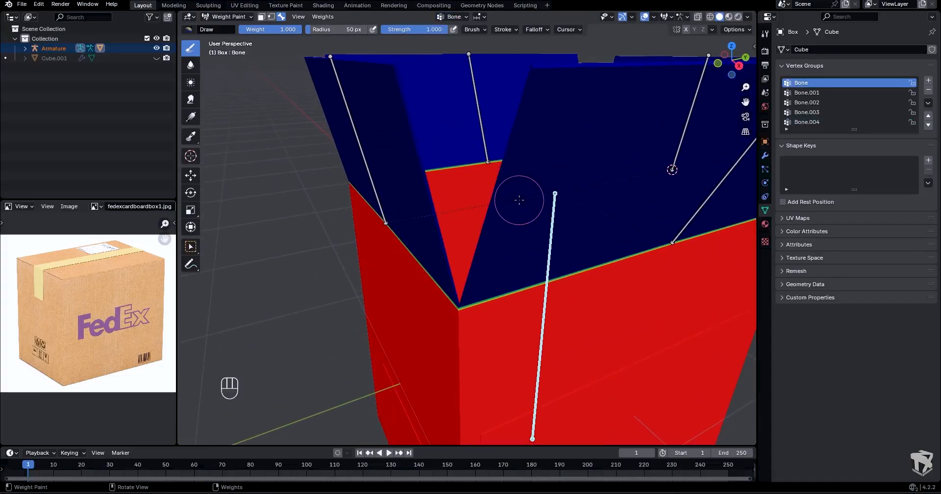
- Edit the box's mesh and select the vertices belonging to the Bone vertex group
{"action": "key", "text": "Tab"}
{"action": "left_click", "coordinate": [586, 200]}
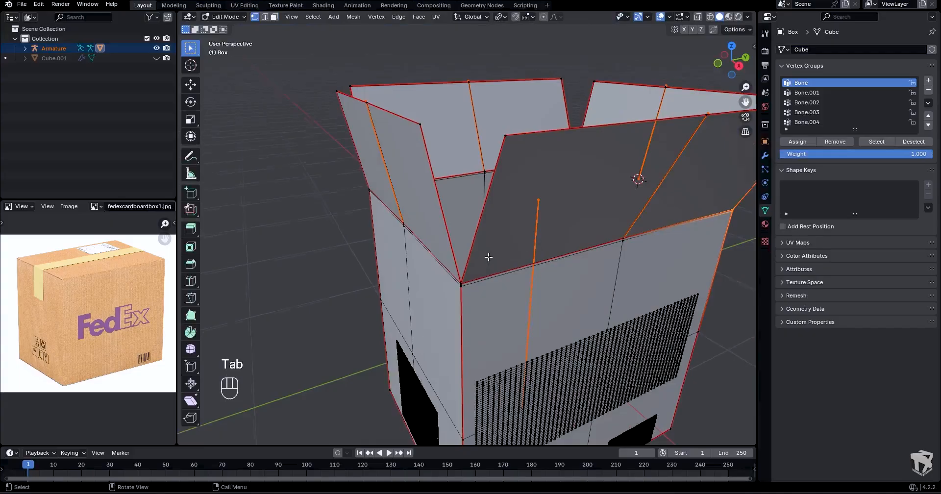
{"action": "scroll", "coordinate": [488, 258], "scroll_direction": "up", "scroll_amount": 5}
{"action": "scroll", "coordinate": [517, 318], "scroll_direction": "down", "scroll_amount": 2}
{"action": "middle_click_drag", "start_coordinate": [676, 290], "coordinate": [517, 271]}
{"action": "left_click", "coordinate": [598, 314], "text": "shift"}
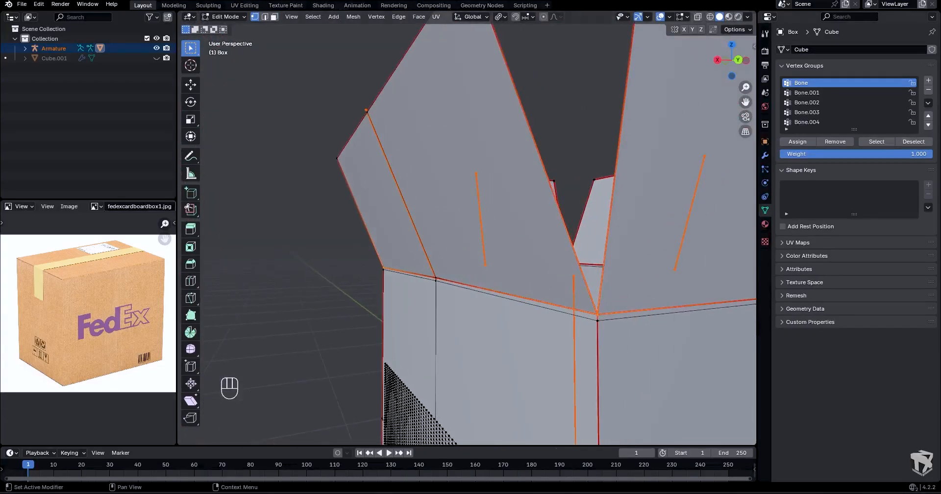
{"action": "left_click", "coordinate": [889, 141]}
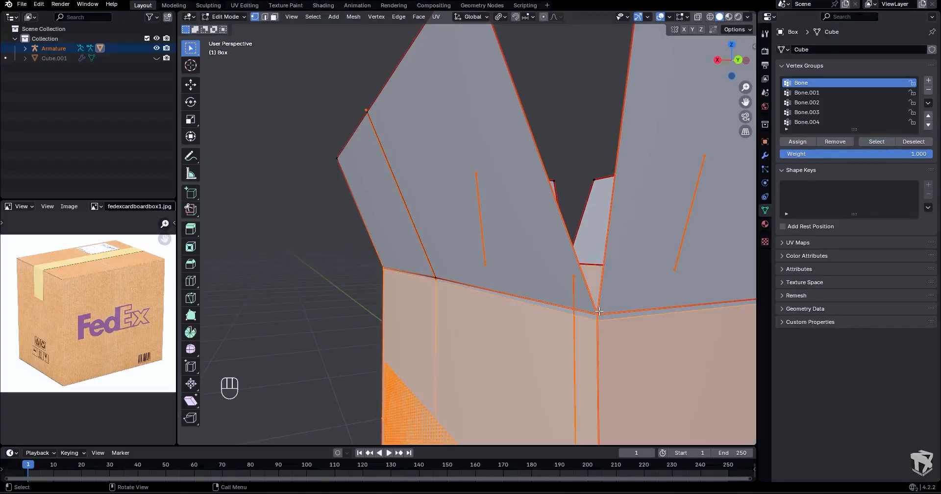
- Add the vertices at the body's upper corners, where the flaps meet, and assign the selection to the Bone group with weight 1.000
{"action": "scroll", "coordinate": [556, 310], "scroll_direction": "down", "scroll_amount": 1}
{"action": "middle_click_drag", "start_coordinate": [531, 299], "coordinate": [659, 292]}
{"action": "middle_click_drag", "start_coordinate": [431, 281], "coordinate": [750, 258], "text": "shift"}
{"action": "scroll", "coordinate": [475, 262], "scroll_direction": "down", "scroll_amount": 3}
{"action": "middle_click_drag", "start_coordinate": [456, 260], "coordinate": [531, 224]}
{"action": "left_click_drag", "start_coordinate": [558, 245], "coordinate": [562, 249], "text": "shift"}
{"action": "scroll", "coordinate": [542, 246], "scroll_direction": "down", "scroll_amount": 3}
{"action": "middle_click_drag", "start_coordinate": [379, 221], "coordinate": [438, 220]}
{"action": "scroll", "coordinate": [338, 215], "scroll_direction": "down", "scroll_amount": 1}
{"action": "middle_click_drag", "start_coordinate": [321, 213], "coordinate": [675, 227], "text": "shift"}
{"action": "middle_click_drag", "start_coordinate": [397, 241], "coordinate": [439, 245]}
{"action": "scroll", "coordinate": [433, 252], "scroll_direction": "up", "scroll_amount": 2}
{"action": "left_click_drag", "start_coordinate": [427, 259], "coordinate": [436, 267], "text": "shift"}
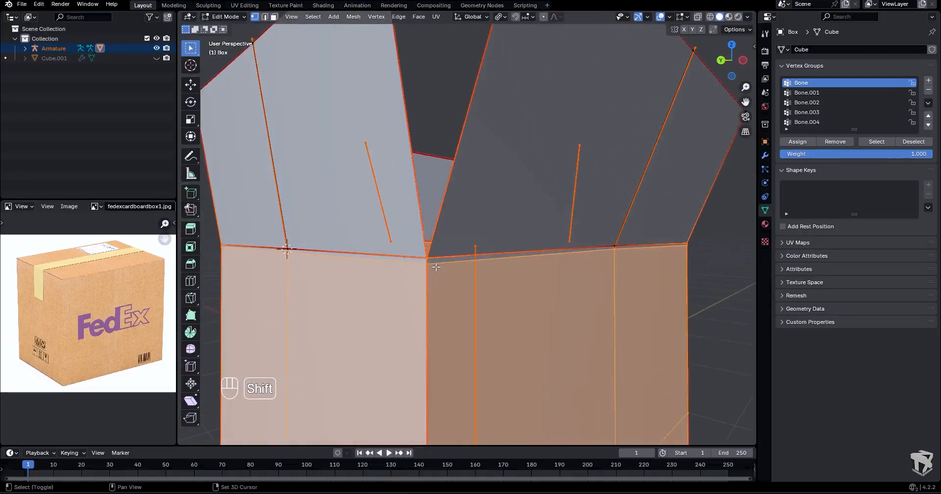
{"action": "left_click", "coordinate": [793, 141]}
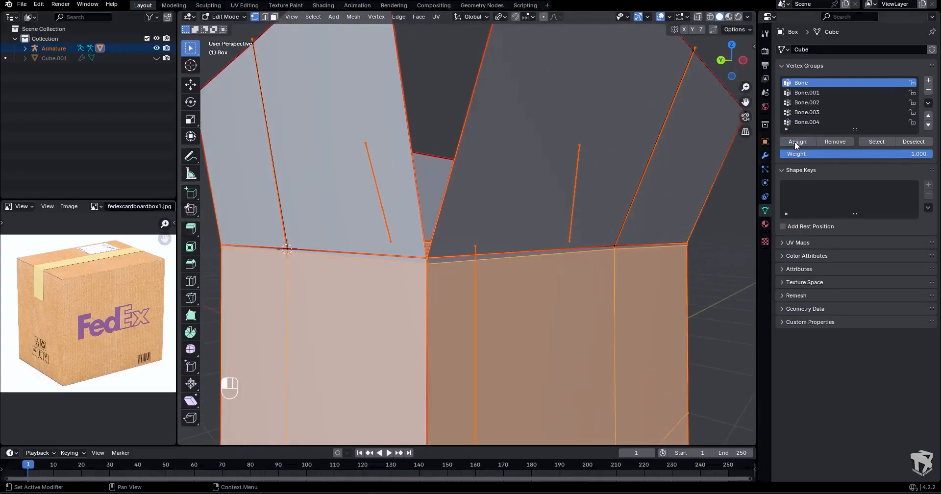
- Return the armature to Pose Mode and try moving the main bone to test the corrected weights
{"action": "key", "text": "Tab"}
{"action": "key", "text": "Tab"}
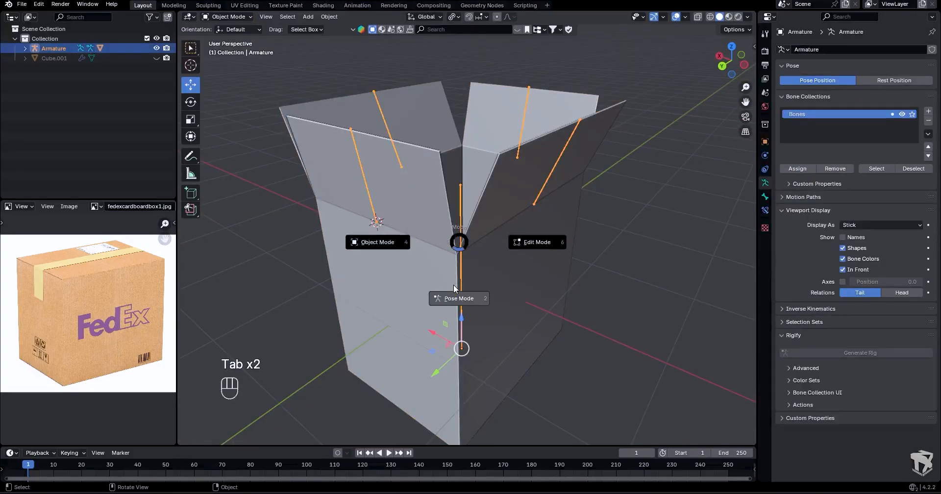
{"action": "left_click", "coordinate": [453, 284]}
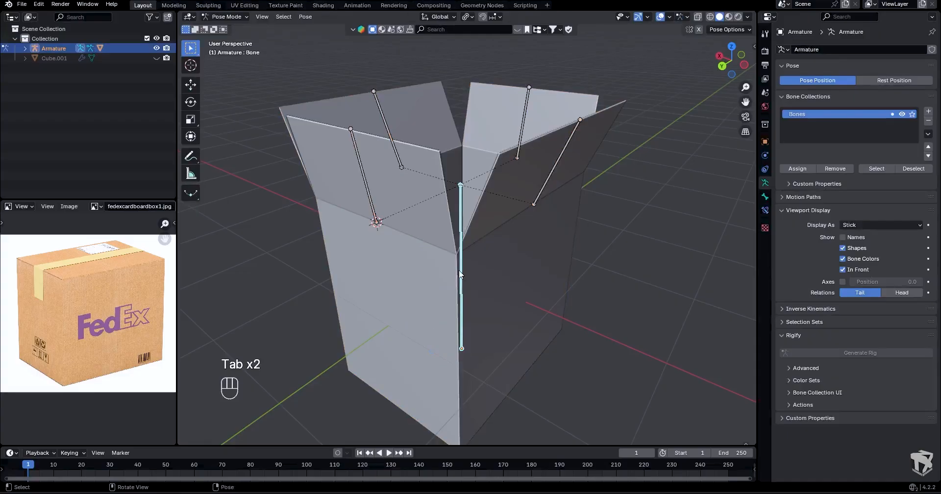
{"action": "key", "text": "g"}
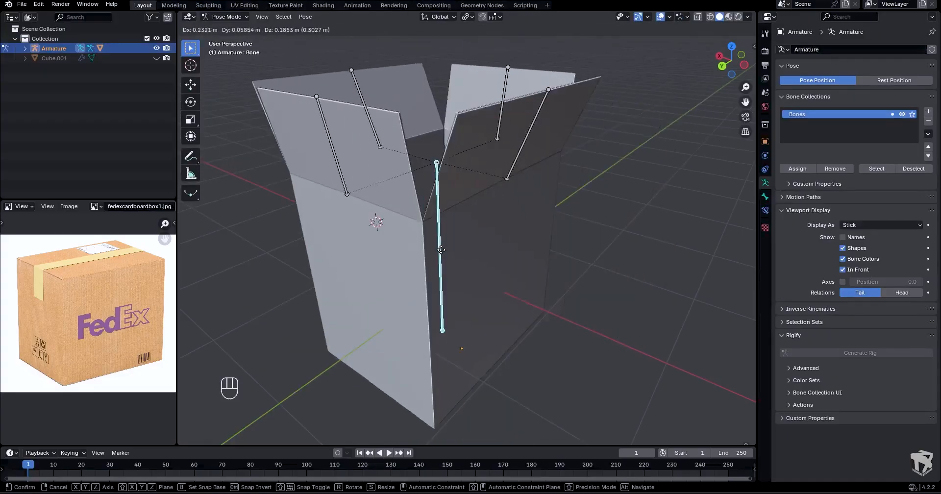
{"action": "left_click", "coordinate": [475, 222]}
- Rotate Bone.003 about the global Y axis to fold its flap inward
{"action": "left_click", "coordinate": [554, 179]}
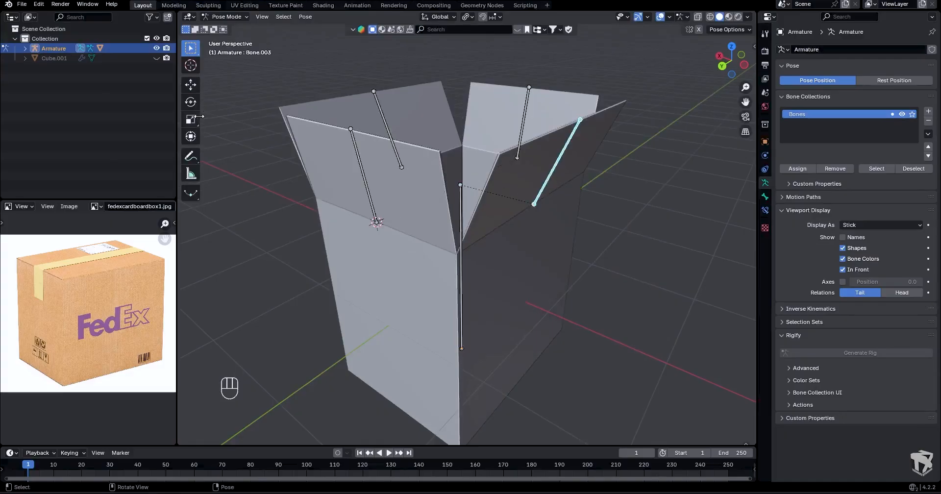
{"action": "left_click", "coordinate": [191, 102]}
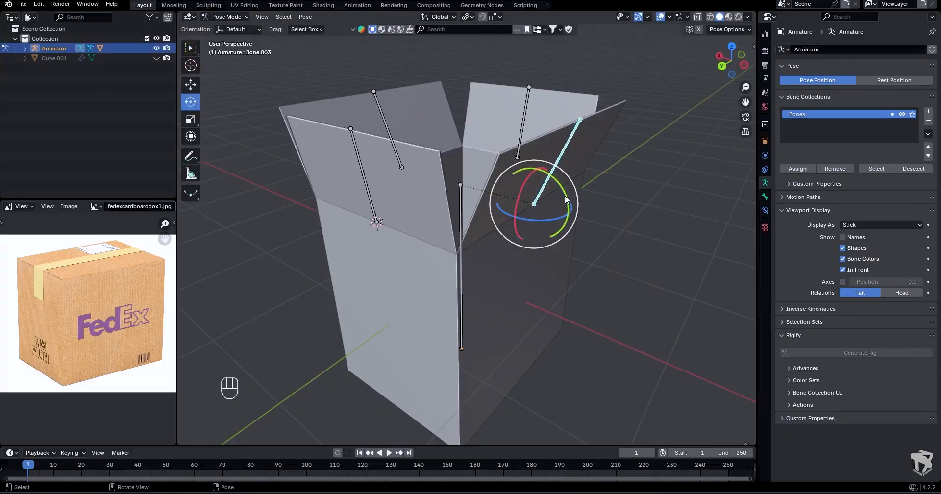
{"action": "mouse_move", "coordinate": [558, 193]}
{"action": "left_mouse_down"}
{"action": "mouse_move", "coordinate": [562, 172]}
{"action": "mouse_move", "coordinate": [548, 152]}
{"action": "mouse_move", "coordinate": [552, 203]}
{"action": "left_mouse_up"}
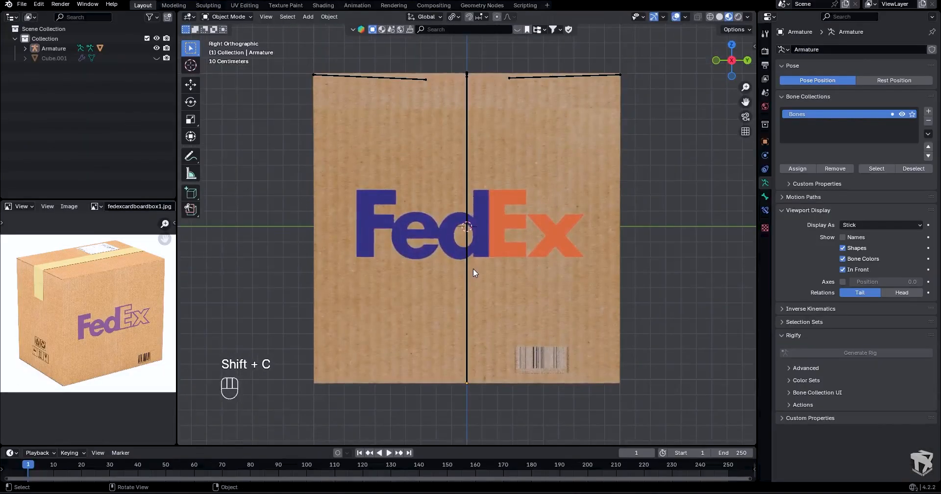
{"action": "scroll", "coordinate": [472, 268], "scroll_direction": "down", "scroll_amount": 6}
{"action": "middle_click_drag", "start_coordinate": [472, 269], "coordinate": [528, 249], "text": "shift"}
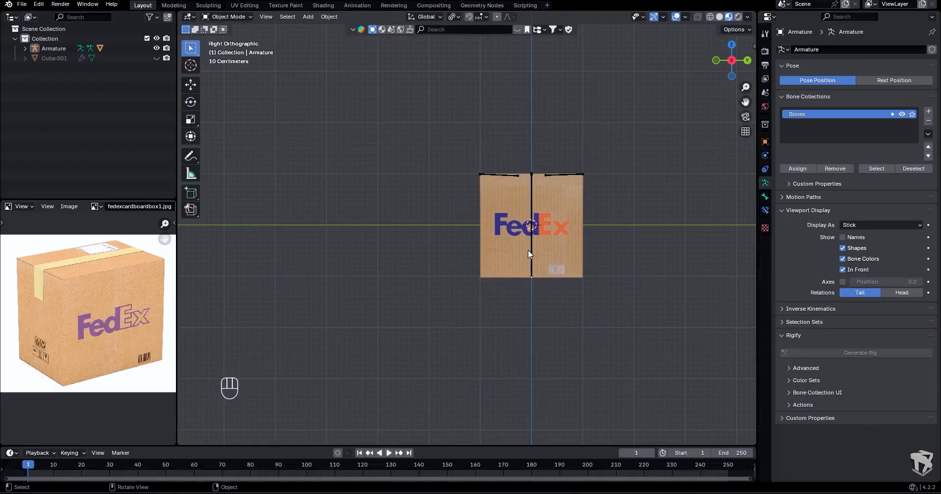
- Switch the viewport to solid shading and add a cube-shaped empty at the world origin
{"action": "left_click", "coordinate": [719, 17]}
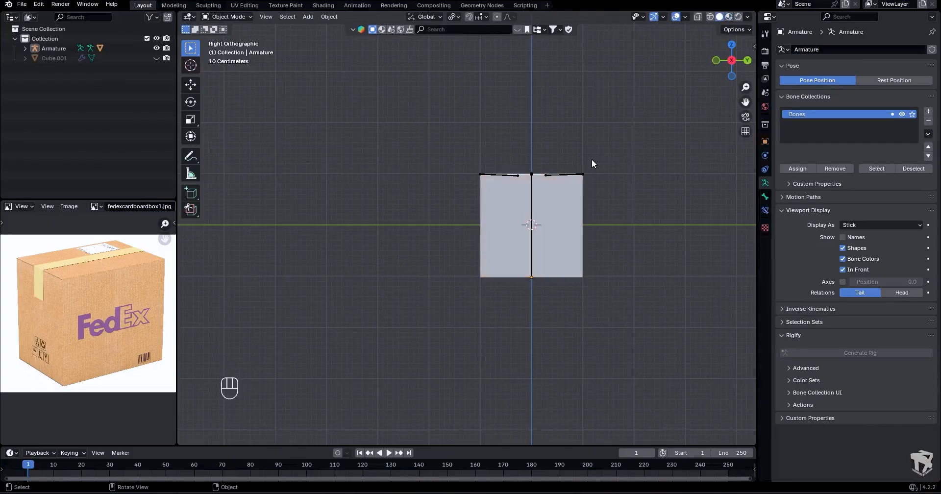
{"action": "key", "text": "shift+a"}
{"action": "mouse_move", "coordinate": [590, 157]}
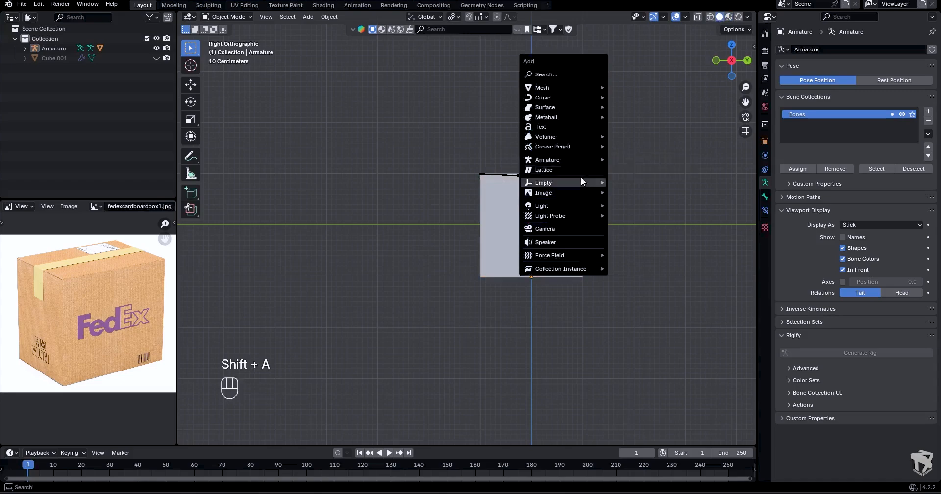
{"action": "mouse_move", "coordinate": [581, 177]}
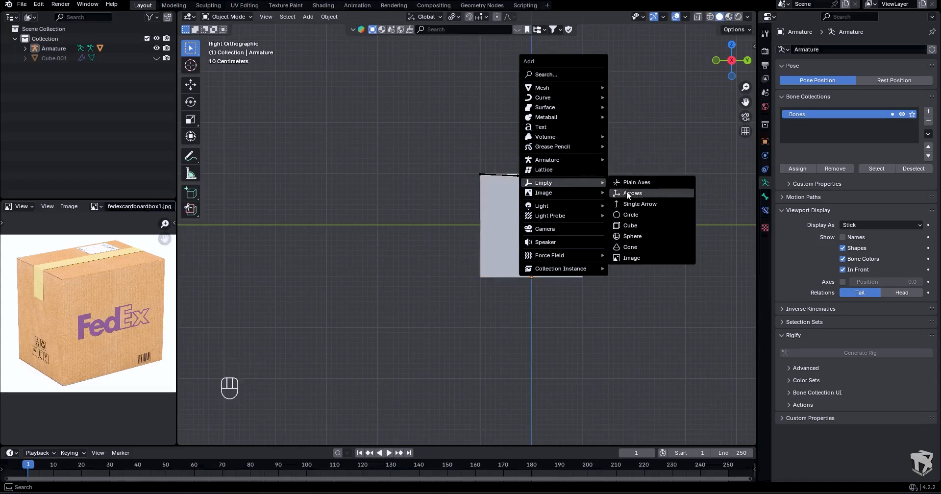
{"action": "left_click", "coordinate": [631, 226]}
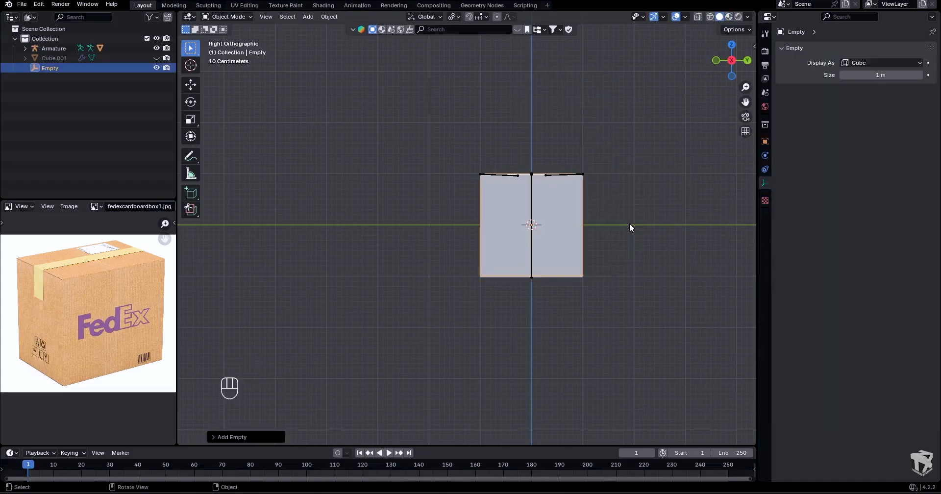
- Move the cube empty about 3.8 m in the negative direction along global Y, clear of the box
{"action": "key", "text": "g"}
{"action": "key", "text": "y"}
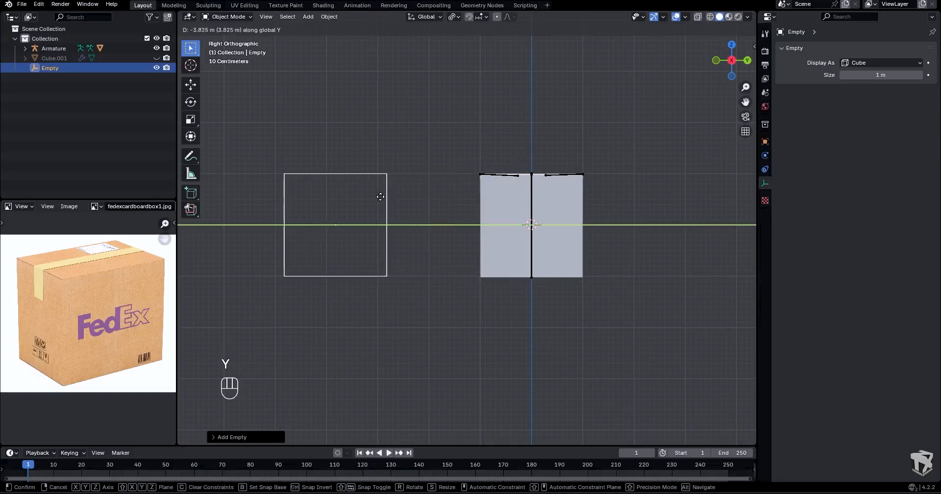
{"action": "left_click", "coordinate": [374, 201]}
- Put the armature into Pose Mode and select the main bone inside the box, with the Select Box tool active
{"action": "middle_click_drag", "start_coordinate": [400, 182], "coordinate": [397, 219]}
{"action": "middle_click_drag", "start_coordinate": [439, 153], "coordinate": [533, 195], "text": "shift"}
{"action": "scroll", "coordinate": [534, 195], "scroll_direction": "up", "scroll_amount": 1}
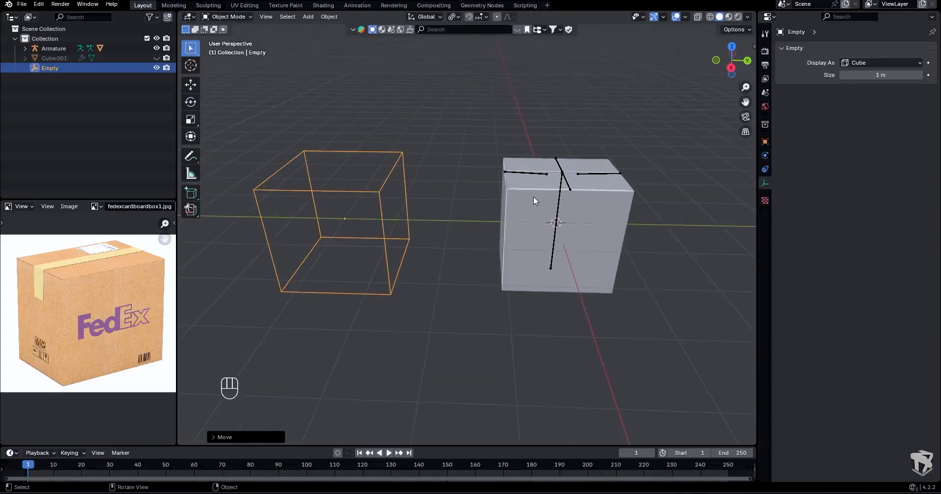
{"action": "left_click", "coordinate": [555, 213]}
{"action": "key", "text": "Tab"}
{"action": "left_click", "coordinate": [557, 260]}
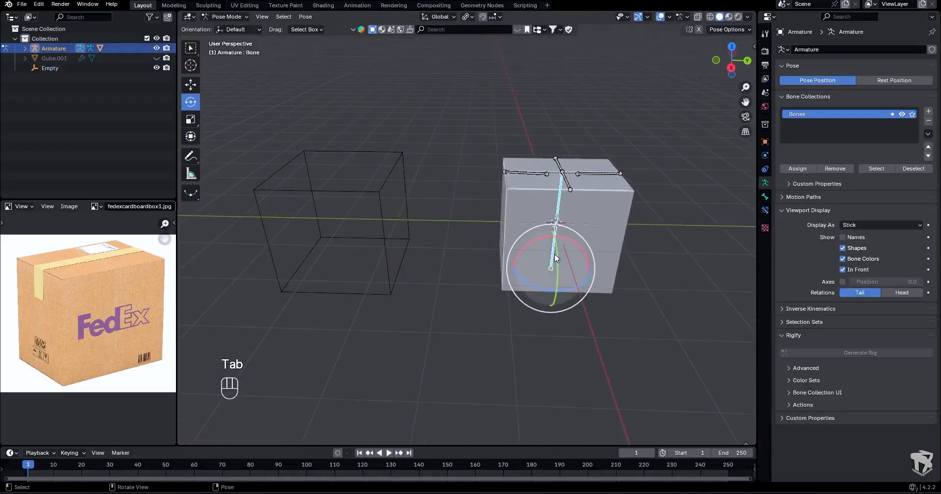
{"action": "left_click", "coordinate": [191, 49]}
- Assign the cube empty as the custom shape object of the main bone
{"action": "left_click", "coordinate": [765, 196]}
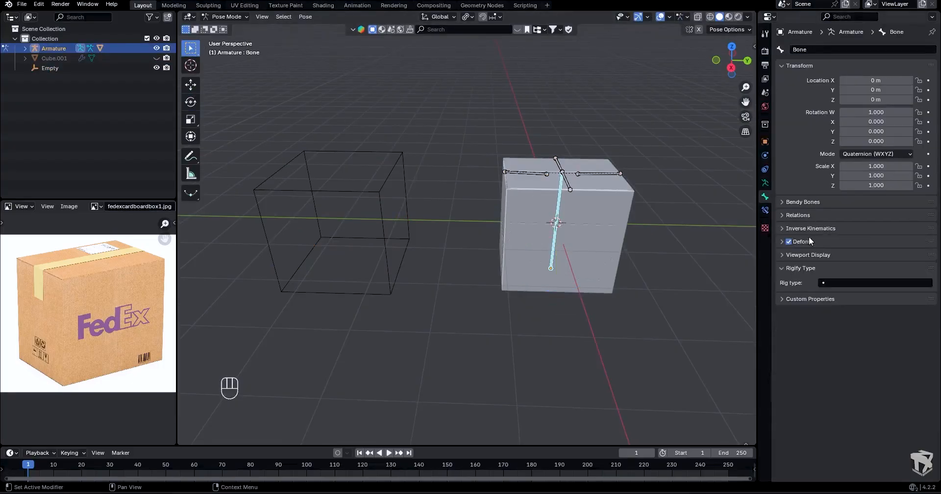
{"action": "left_click", "coordinate": [808, 254]}
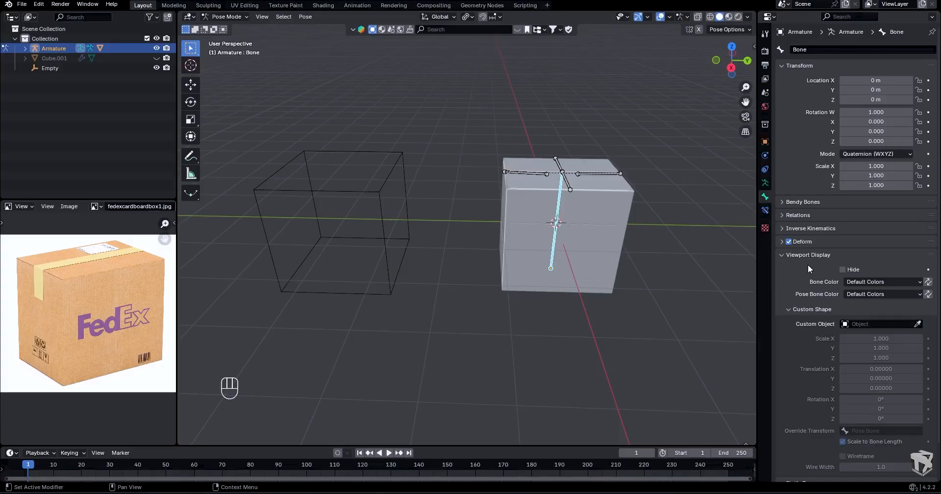
{"action": "scroll", "coordinate": [808, 265], "scroll_direction": "down", "scroll_amount": 2}
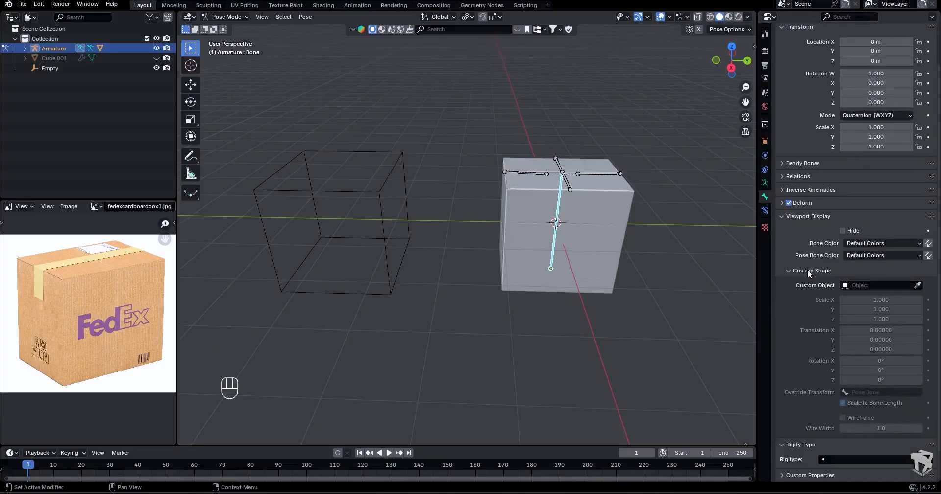
{"action": "left_click", "coordinate": [917, 286]}
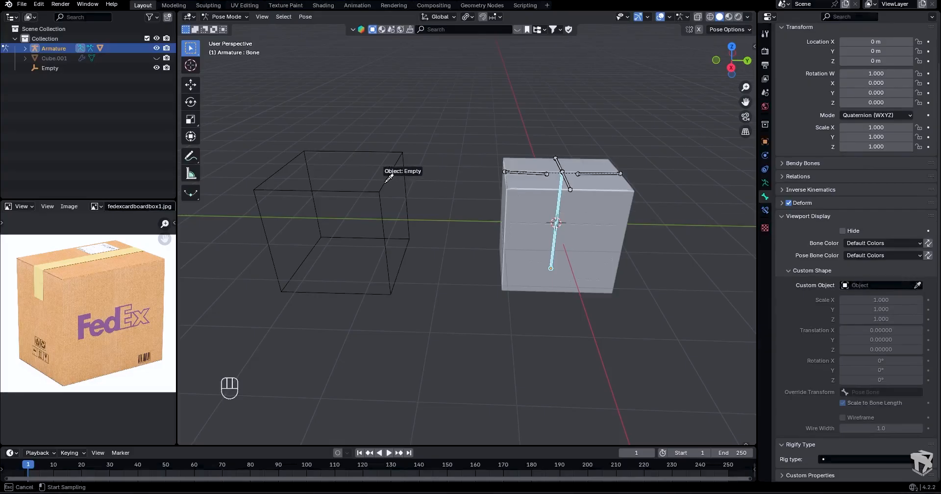
{"action": "left_click", "coordinate": [388, 178]}
- Scale the main bone's custom shape to X 0.500, Y 0.700, Z 0.600 and shift it upward to enclose the box
{"action": "middle_click_drag", "start_coordinate": [385, 185], "coordinate": [525, 253]}
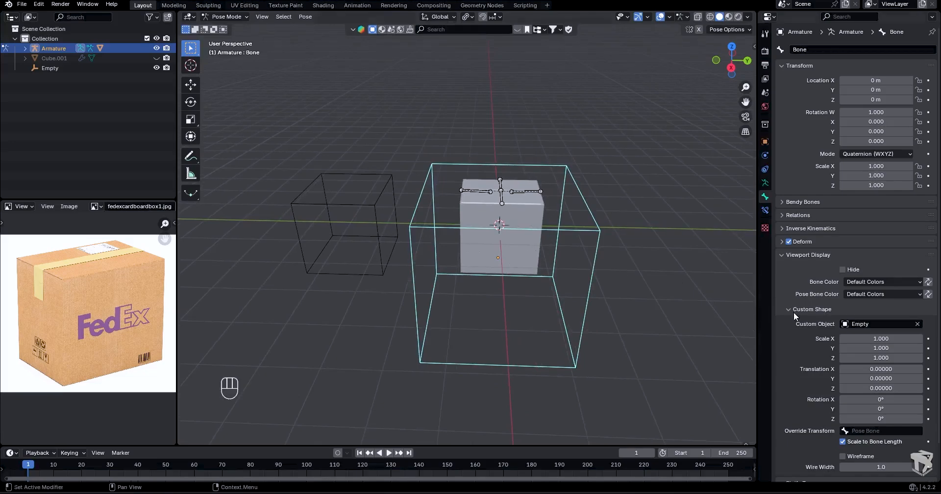
{"action": "left_click_drag", "start_coordinate": [880, 339], "coordinate": [851, 339]}
{"action": "middle_click_drag", "start_coordinate": [710, 274], "coordinate": [672, 319]}
{"action": "middle_click_drag", "start_coordinate": [676, 271], "coordinate": [625, 289], "text": "shift"}
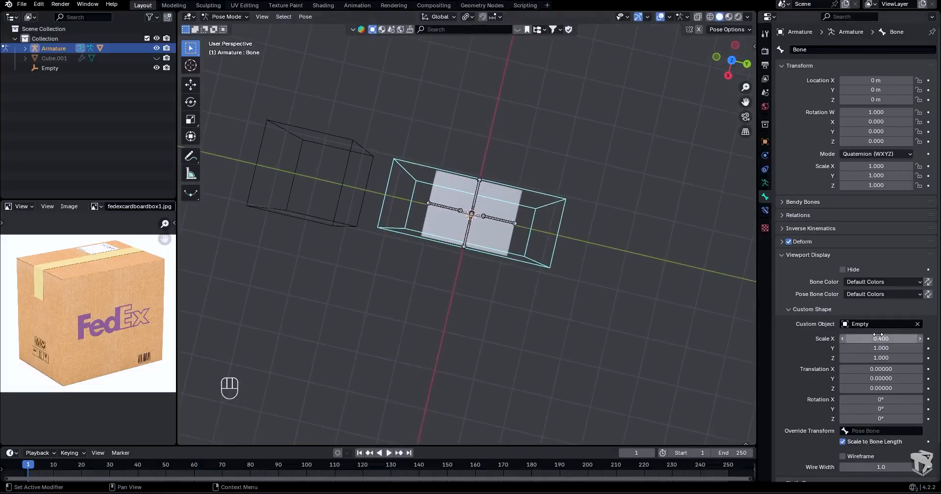
{"action": "key", "text": "Return"}
{"action": "mouse_move", "coordinate": [878, 348]}
{"action": "left_mouse_down"}
{"action": "mouse_move", "coordinate": [868, 347]}
{"action": "mouse_move", "coordinate": [877, 357]}
{"action": "left_mouse_up"}
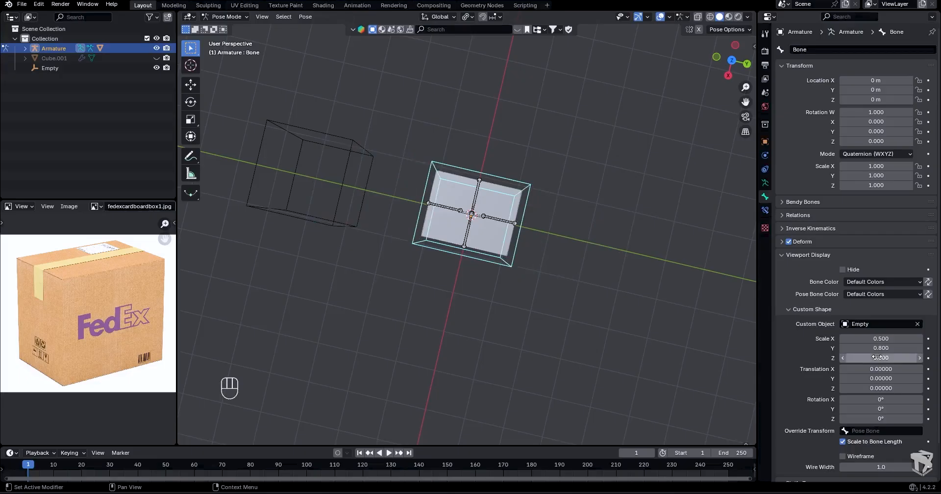
{"action": "key", "text": "Return"}
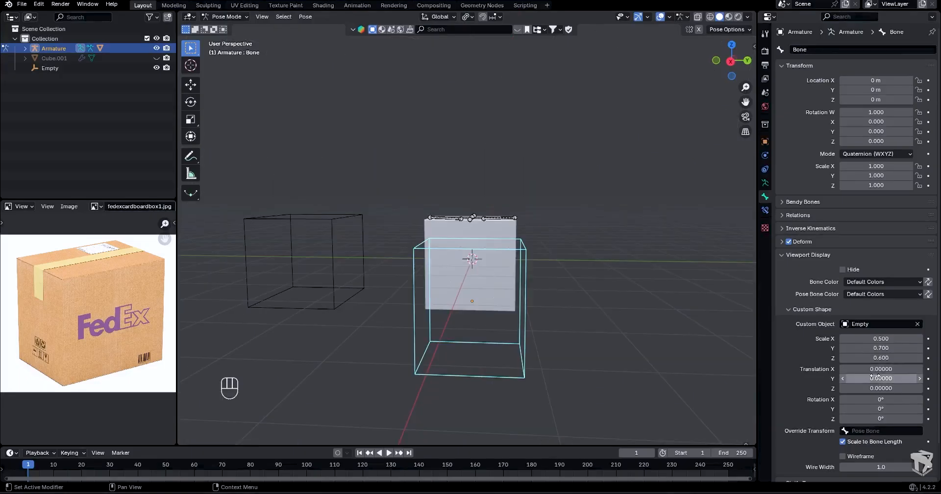
{"action": "left_click_drag", "start_coordinate": [877, 389], "coordinate": [887, 379]}
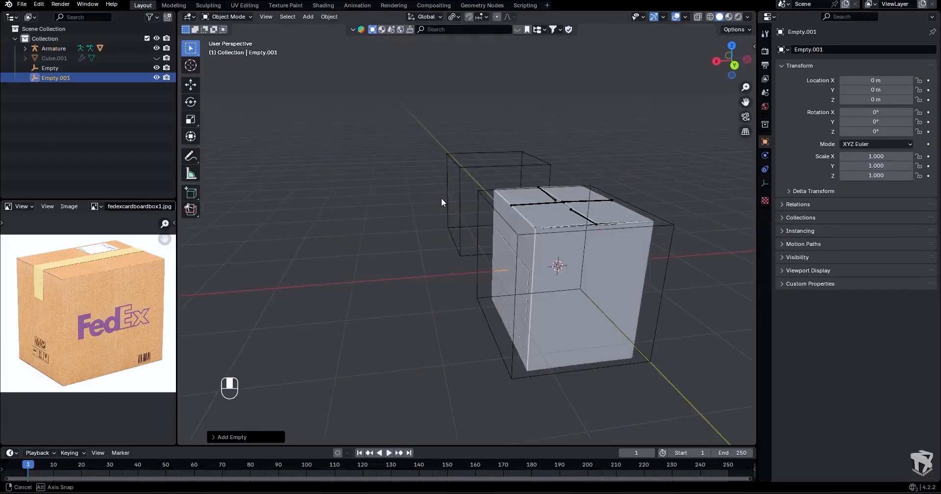
- Delete the surplus Empty.001 and add a mesh plane placed about 4.03 m along Y
{"action": "middle_click_drag", "start_coordinate": [441, 198], "coordinate": [539, 202]}
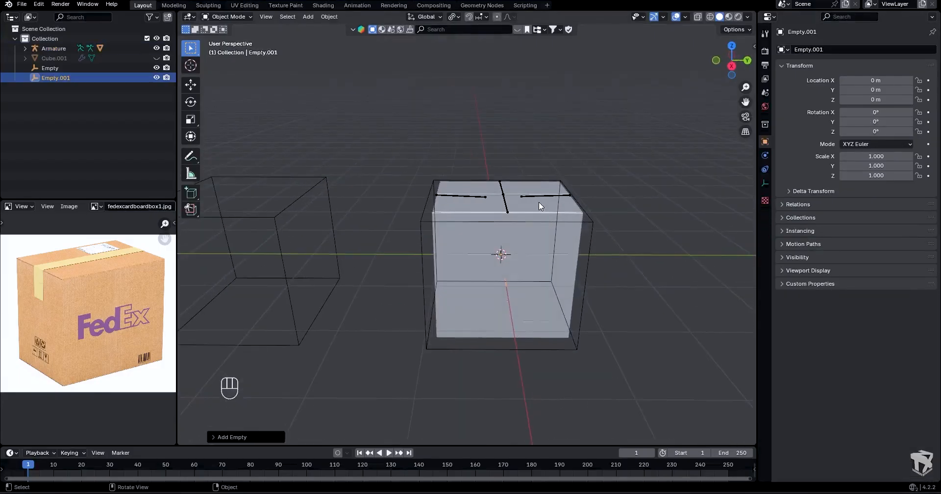
{"action": "key", "text": "Delete"}
{"action": "key", "text": "shift+a"}
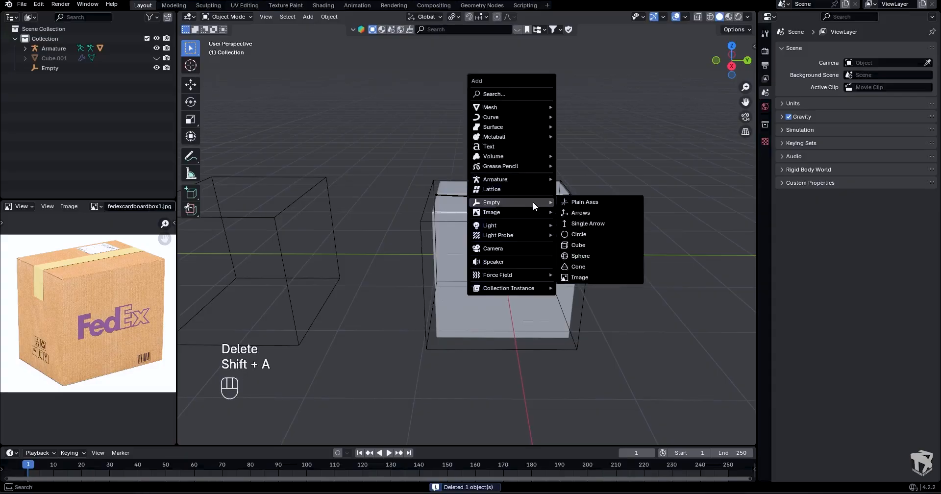
{"action": "mouse_move", "coordinate": [534, 107]}
{"action": "left_click", "coordinate": [569, 107]}
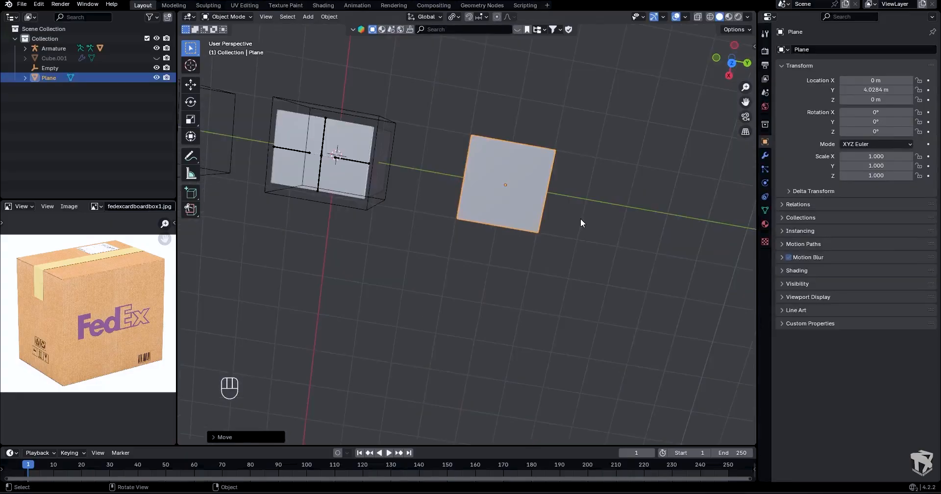
- Scale the plane along global X to about 0.39 so it forms a narrow strip
{"action": "key", "text": "s"}
{"action": "key", "text": "x"}
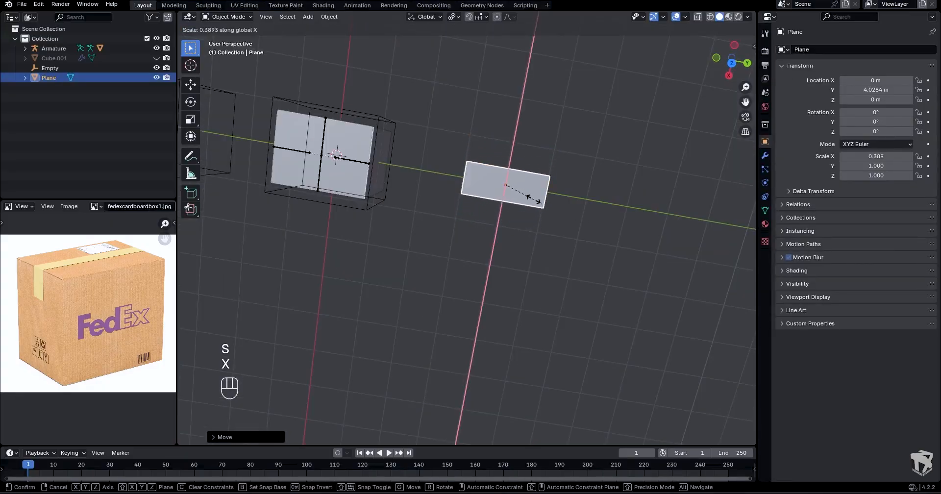
{"action": "left_click", "coordinate": [531, 197]}
- Return the armature to Pose Mode and assign Plane as the custom shape of Bone.004
{"action": "key", "text": "Tab"}
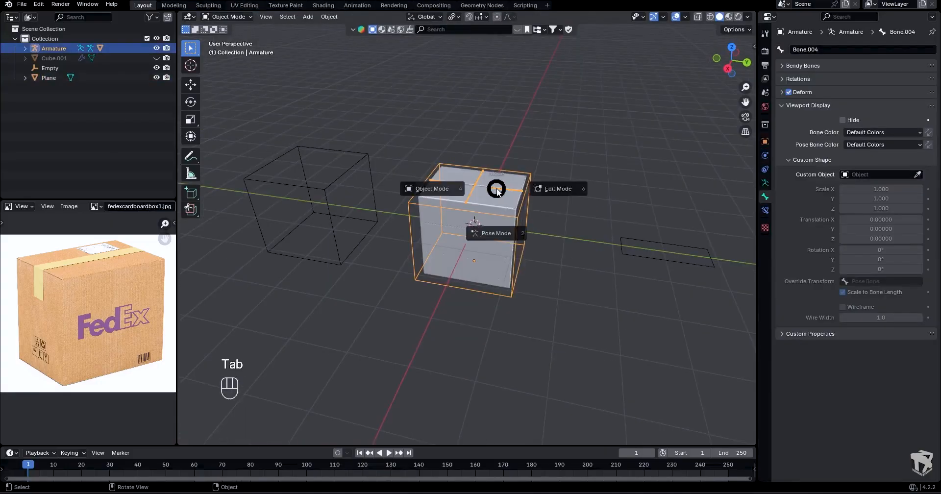
{"action": "left_click", "coordinate": [492, 245]}
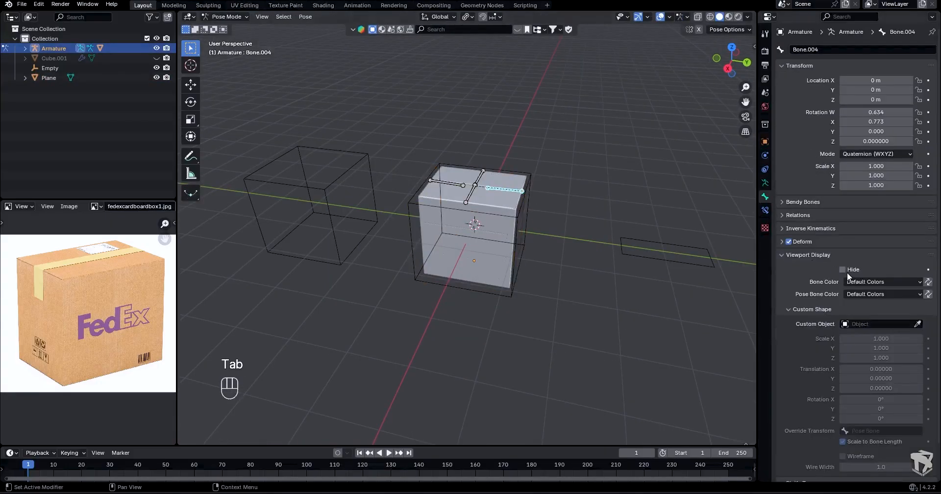
{"action": "left_click", "coordinate": [918, 324]}
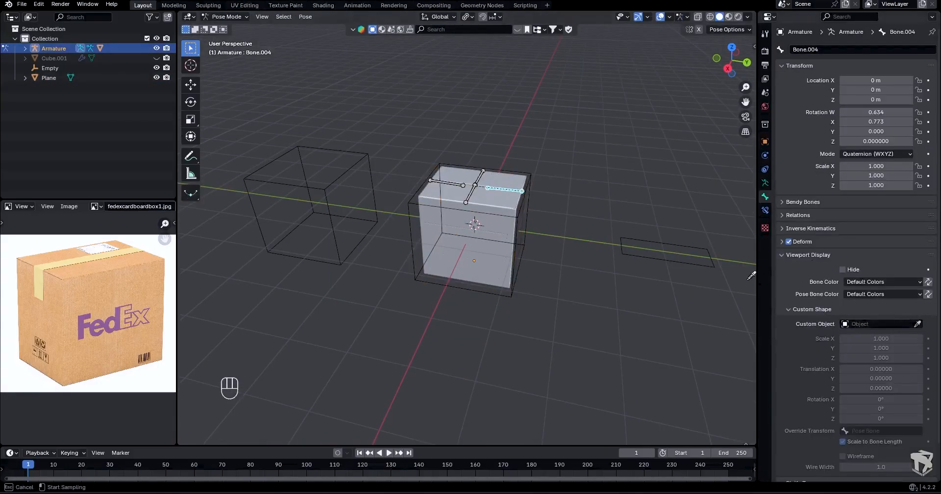
{"action": "left_click", "coordinate": [672, 264]}
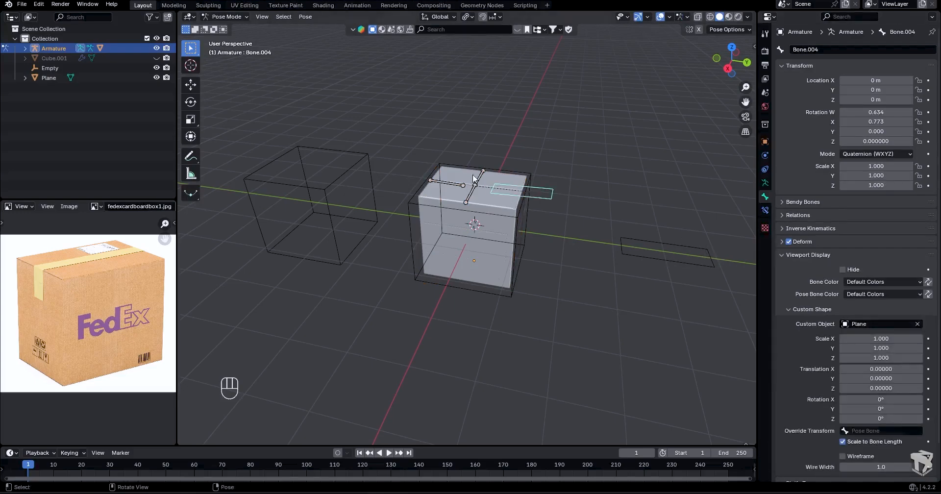
- Duplicate the strip's mesh within Plane, rotate the copy 90° about global Y to form a cross section, and return to Object Mode
{"action": "key", "text": "shift+d"}
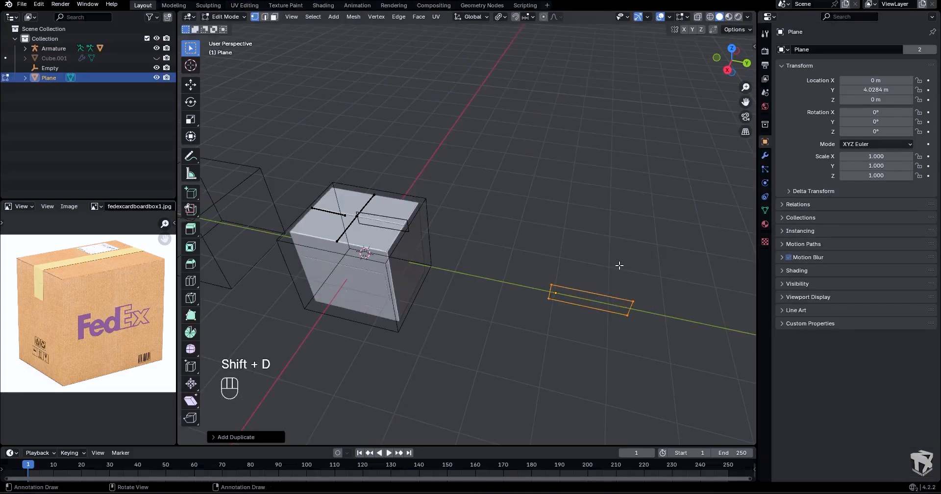
{"action": "key", "text": "r"}
{"action": "key", "text": "y"}
{"action": "key", "text": "KP_9"}
{"action": "key", "text": "KP_0"}
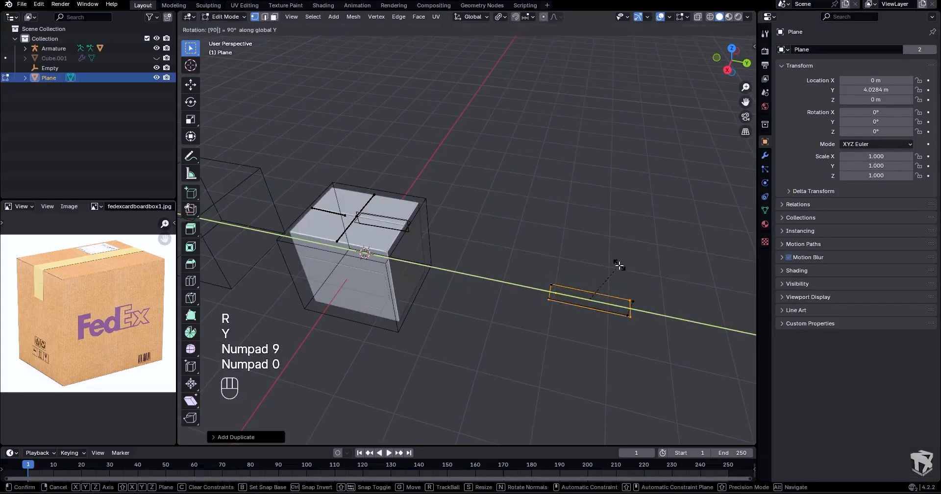
{"action": "key", "text": "KP_Enter"}
{"action": "middle_click_drag", "start_coordinate": [616, 265], "coordinate": [527, 227]}
{"action": "key", "text": "Tab"}
{"action": "left_click", "coordinate": [499, 236]}
- Duplicate the crossed strip three times along global X, placing the copies at about -0.76 m, 0.73 m and 1.47 m
{"action": "scroll", "coordinate": [500, 235], "scroll_direction": "down", "scroll_amount": 3}
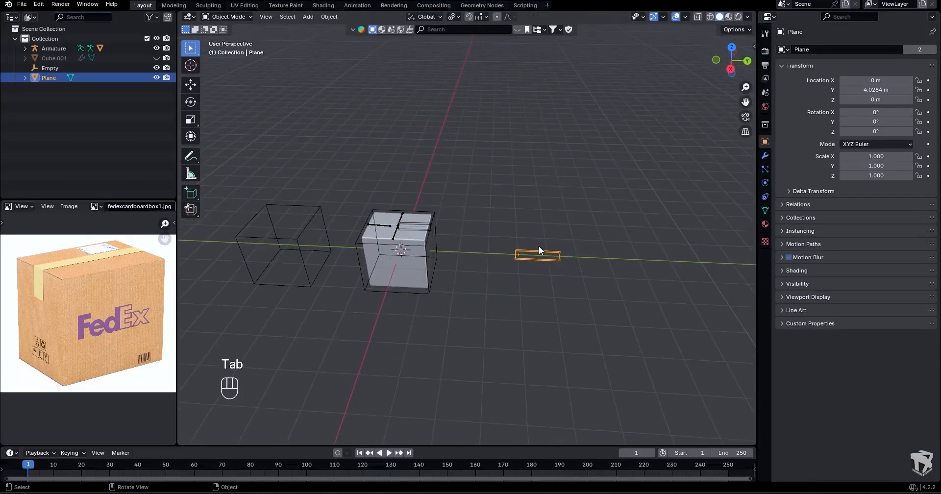
{"action": "key", "text": "shift+d"}
{"action": "key", "text": "x"}
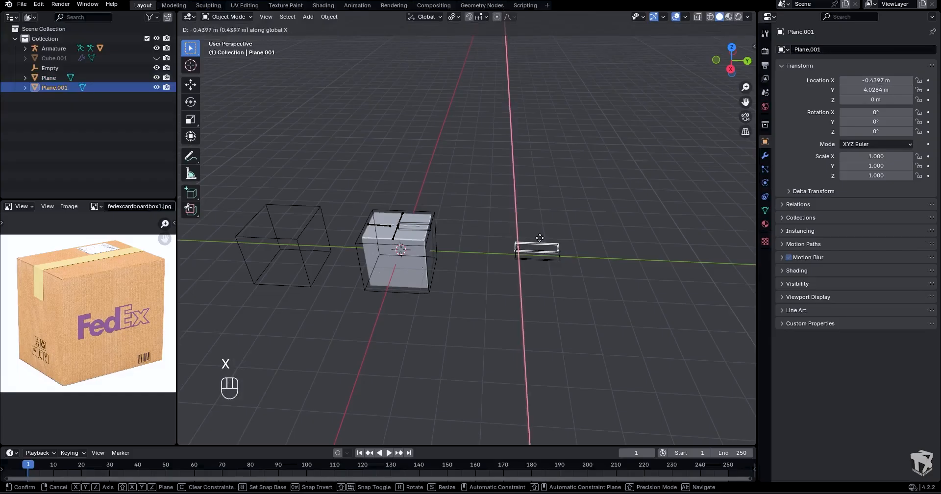
{"action": "left_click", "coordinate": [540, 246]}
{"action": "middle_click_drag", "start_coordinate": [540, 246], "coordinate": [541, 281]}
{"action": "key", "text": "shift+d"}
{"action": "key", "text": "x"}
{"action": "left_click", "coordinate": [541, 324]}
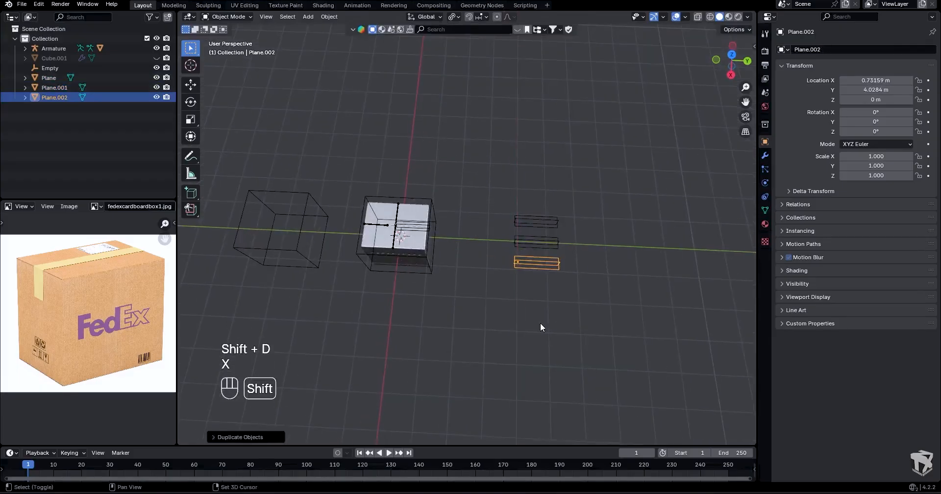
{"action": "key", "text": "shift+d"}
{"action": "key", "text": "x"}
{"action": "left_click", "coordinate": [542, 343]}
- Return the armature to Pose Mode and assign Plane.001 as the custom shape of Bone.003
{"action": "scroll", "coordinate": [386, 229], "scroll_direction": "up", "scroll_amount": 4}
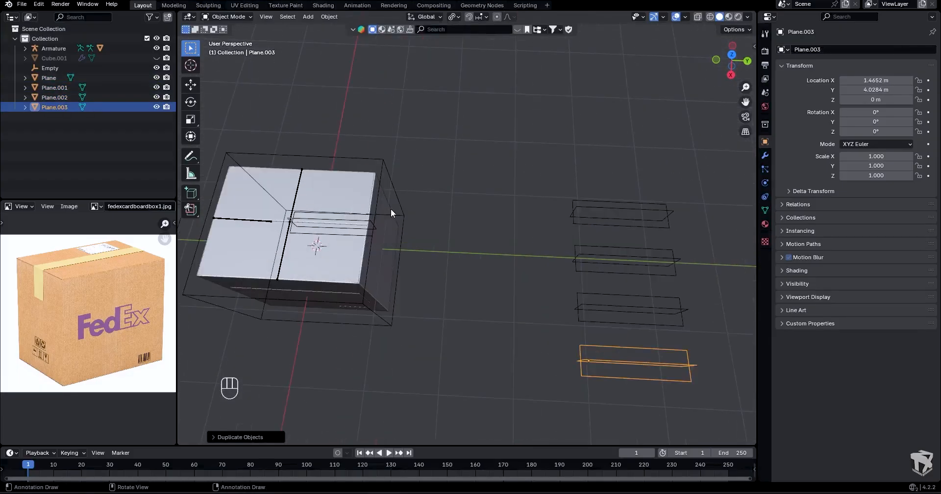
{"action": "middle_click_drag", "start_coordinate": [406, 208], "coordinate": [449, 198], "text": "shift"}
{"action": "left_click", "coordinate": [346, 177]}
{"action": "key", "text": "Tab"}
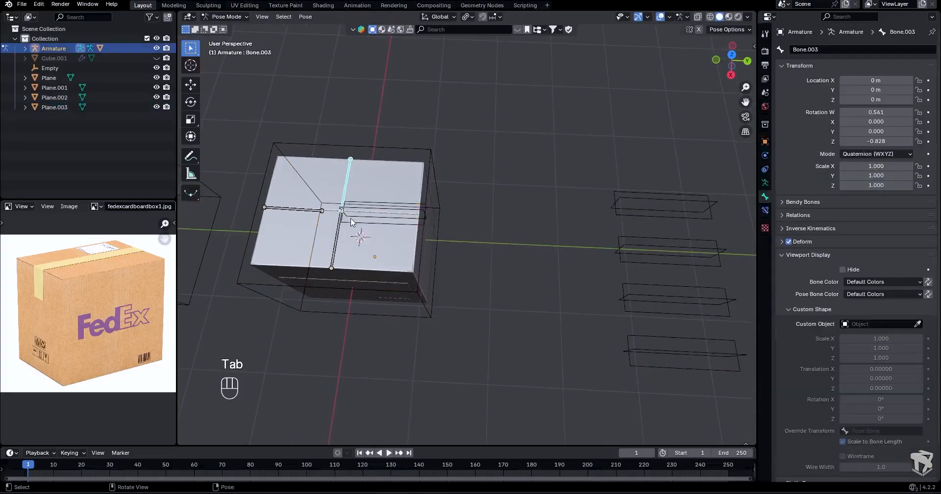
{"action": "left_click", "coordinate": [918, 324]}
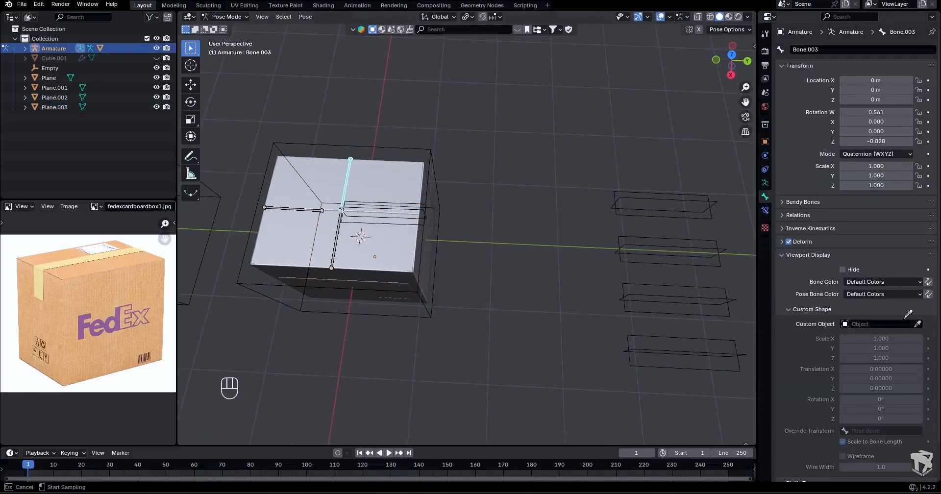
{"action": "left_click", "coordinate": [691, 197]}
- Edit Plane.001 and move its whole mesh about 0.4 m in the negative direction along global Y
{"action": "key", "text": "Tab"}
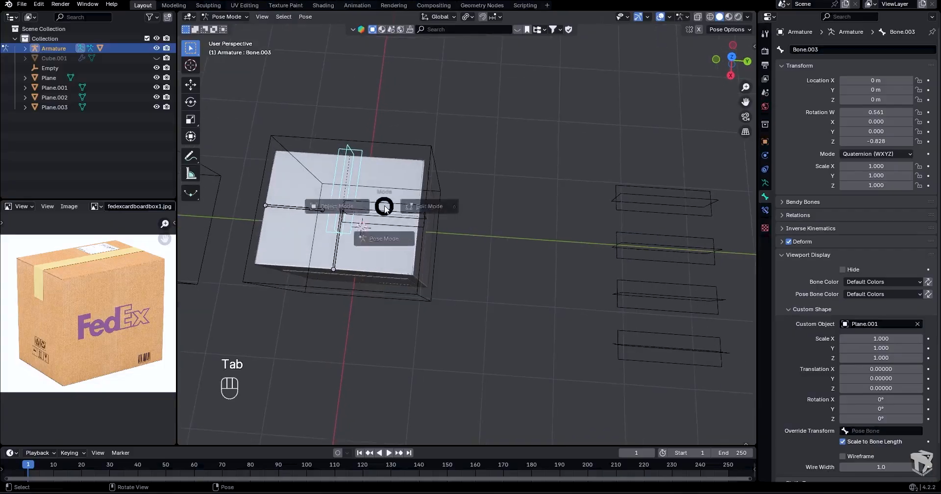
{"action": "left_click", "coordinate": [631, 196]}
{"action": "key", "text": "Tab"}
{"action": "left_click_drag", "start_coordinate": [588, 170], "coordinate": [723, 221]}
{"action": "key", "text": "g"}
{"action": "key", "text": "y"}
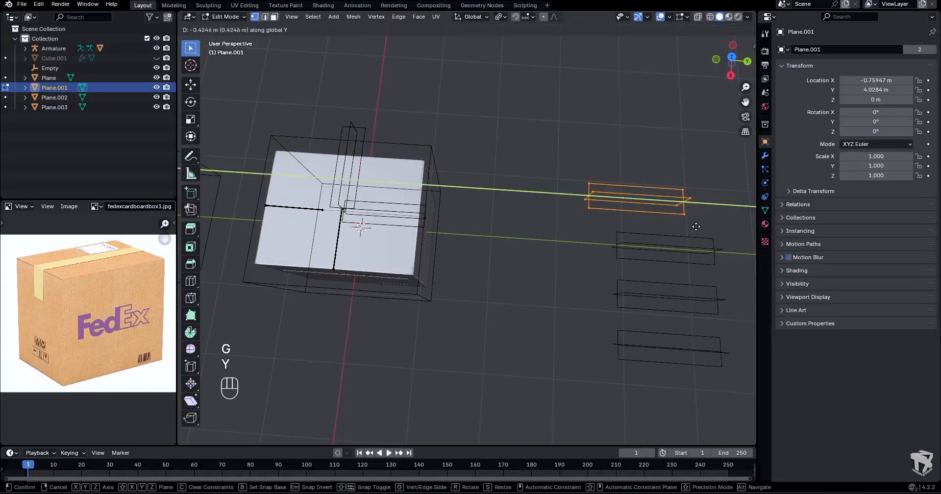
{"action": "left_click", "coordinate": [699, 225]}
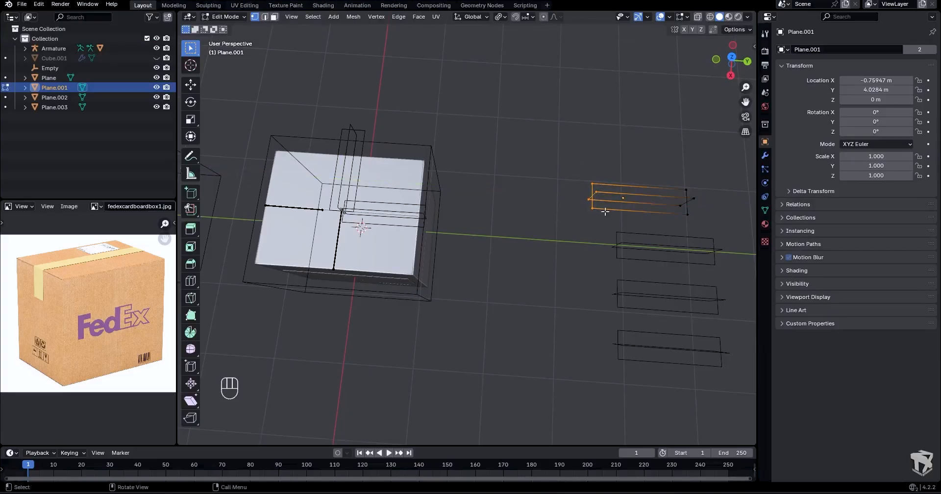
- Shorten Plane.001 by moving the vertices at its box-facing end about 0.47 m along global Y, and leave Edit Mode
{"action": "key", "text": "g"}
{"action": "key", "text": "y"}
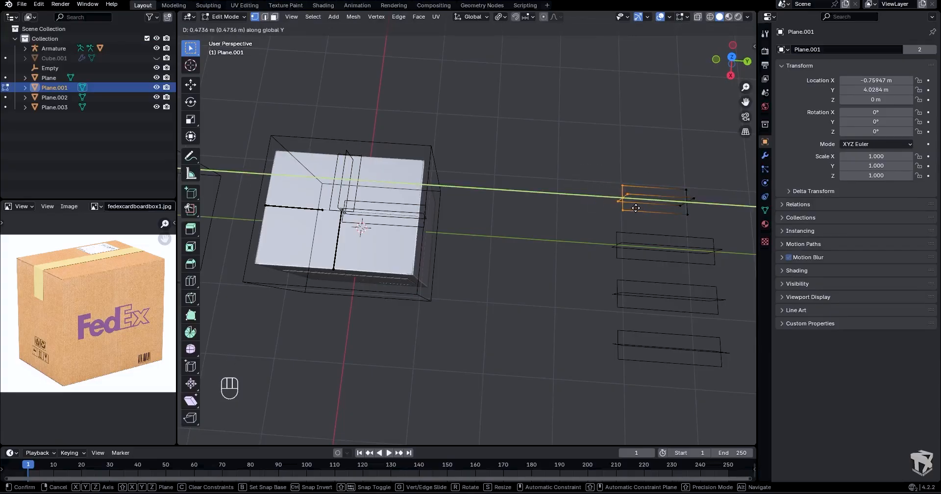
{"action": "left_click", "coordinate": [636, 208]}
{"action": "key", "text": "Tab"}
- Duplicate the shortened strip Plane.001 along global X, placing the copy just beyond it on the negative side
{"action": "scroll", "coordinate": [525, 199], "scroll_direction": "down", "scroll_amount": 2}
{"action": "left_click", "coordinate": [642, 242]}
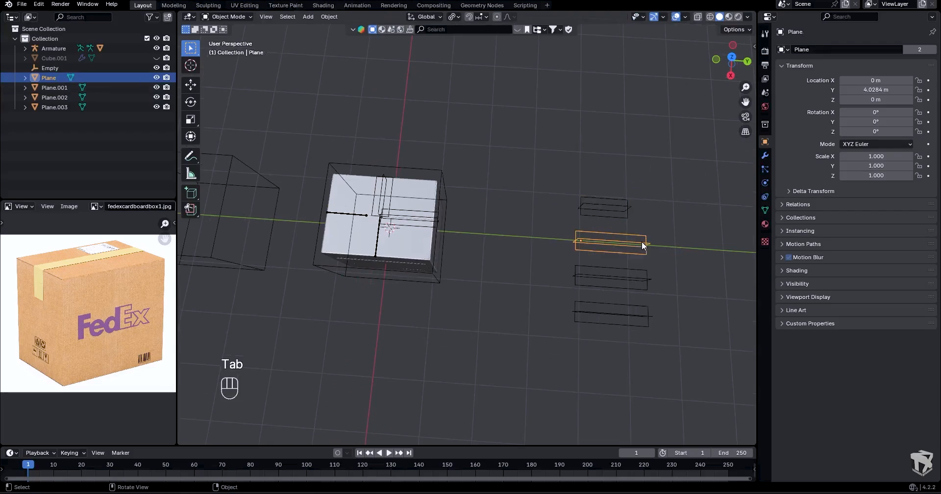
{"action": "left_click", "coordinate": [427, 219]}
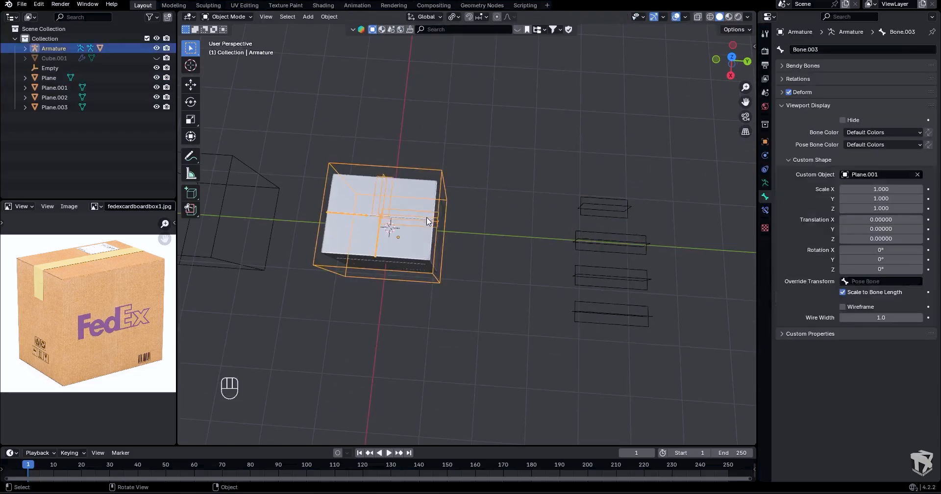
{"action": "left_click", "coordinate": [586, 245]}
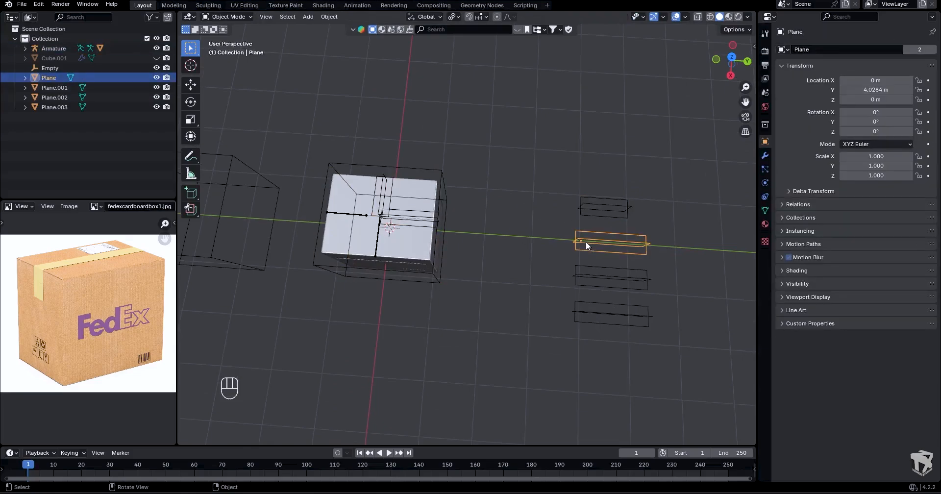
{"action": "middle_click_drag", "start_coordinate": [531, 242], "coordinate": [348, 224]}
{"action": "left_click", "coordinate": [585, 219]}
{"action": "key", "text": "shift+d"}
{"action": "key", "text": "x"}
{"action": "left_click", "coordinate": [585, 193]}
- In Pose Mode, assign Plane.004 as the custom shape of Bone.001 and Plane.002 as the custom shape of Bone.002
{"action": "left_click", "coordinate": [354, 217]}
{"action": "key", "text": "Tab"}
{"action": "left_click", "coordinate": [355, 236]}
{"action": "left_click", "coordinate": [354, 221]}
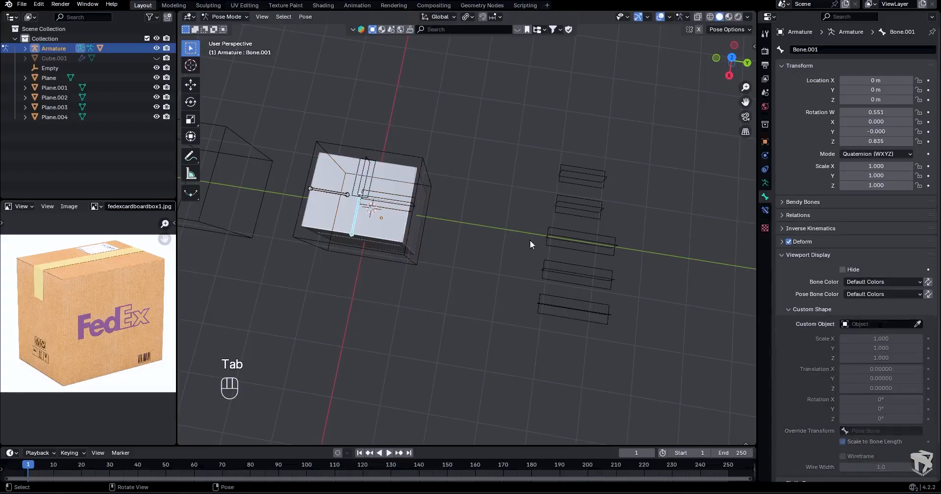
{"action": "left_click", "coordinate": [917, 323]}
{"action": "left_click", "coordinate": [563, 174]}
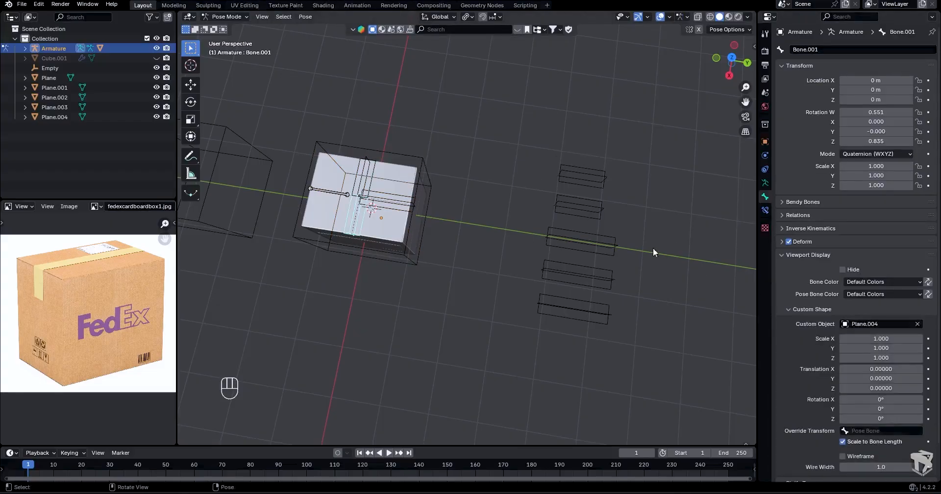
{"action": "left_click", "coordinate": [335, 194]}
{"action": "left_click", "coordinate": [600, 277]}
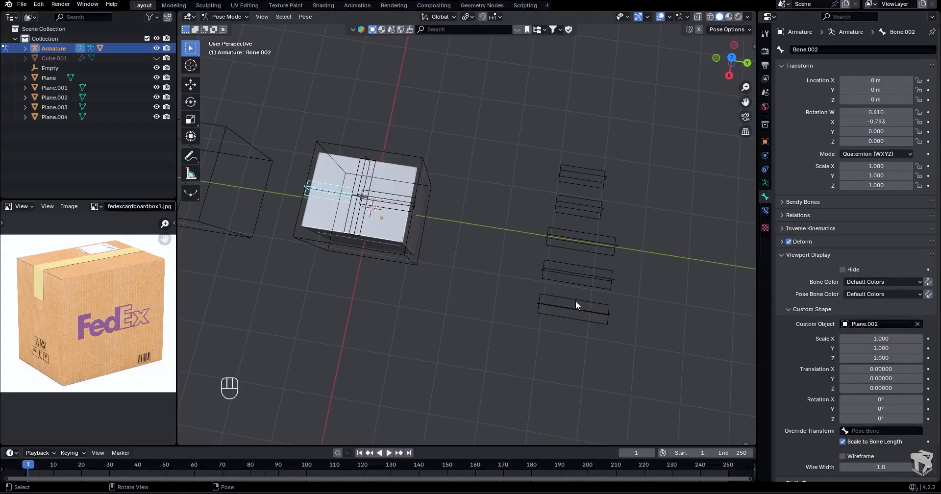
- Return the armature to Object Mode and delete the unused strip Plane.003
{"action": "key", "text": "Tab"}
{"action": "left_click", "coordinate": [577, 314]}
{"action": "key", "text": "Delete"}
- In Pose Mode, try the Rotate tool on the flap bone Bone.004 and clear its rotation
{"action": "middle_click_drag", "start_coordinate": [577, 314], "coordinate": [484, 247]}
{"action": "scroll", "coordinate": [465, 254], "scroll_direction": "up", "scroll_amount": 2}
{"action": "key", "text": "Tab"}
{"action": "key", "text": "r"}
{"action": "right_click", "coordinate": [580, 233]}
{"action": "left_click", "coordinate": [190, 97]}
{"action": "left_click_drag", "start_coordinate": [537, 211], "coordinate": [576, 226]}
{"action": "key", "text": "alt+r"}
- Clear the rotation of the three remaining flap bones
{"action": "key", "text": "alt+r"}
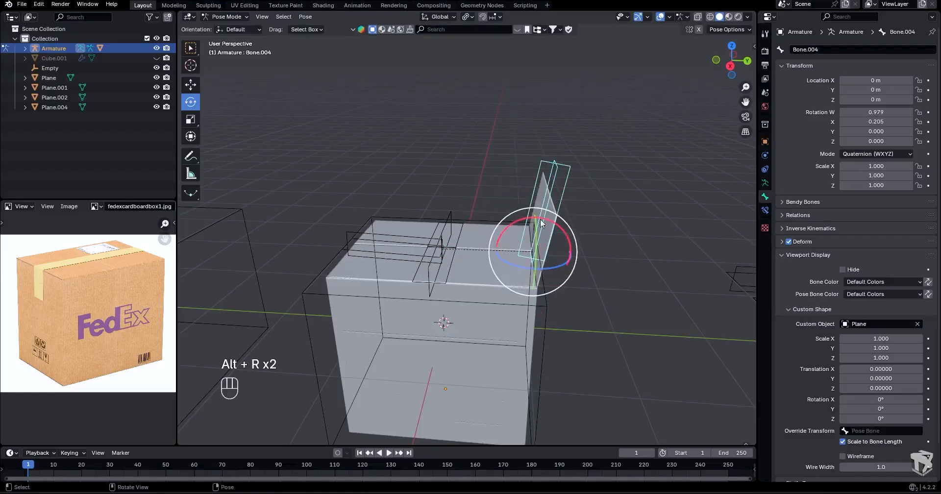
{"action": "left_click", "coordinate": [421, 238]}
{"action": "key", "text": "alt+r"}
{"action": "left_click", "coordinate": [457, 221]}
{"action": "key", "text": "alt+r"}
{"action": "left_click", "coordinate": [434, 266]}
{"action": "key", "text": "alt+r"}
- Return the armature to Object Mode and save the file
{"action": "middle_click_drag", "start_coordinate": [563, 241], "coordinate": [548, 292]}
{"action": "scroll", "coordinate": [548, 299], "scroll_direction": "down", "scroll_amount": 3}
{"action": "left_click", "coordinate": [569, 290]}
{"action": "key", "text": "Tab"}
{"action": "left_click", "coordinate": [487, 291]}
{"action": "key", "text": "ctrl+s"}
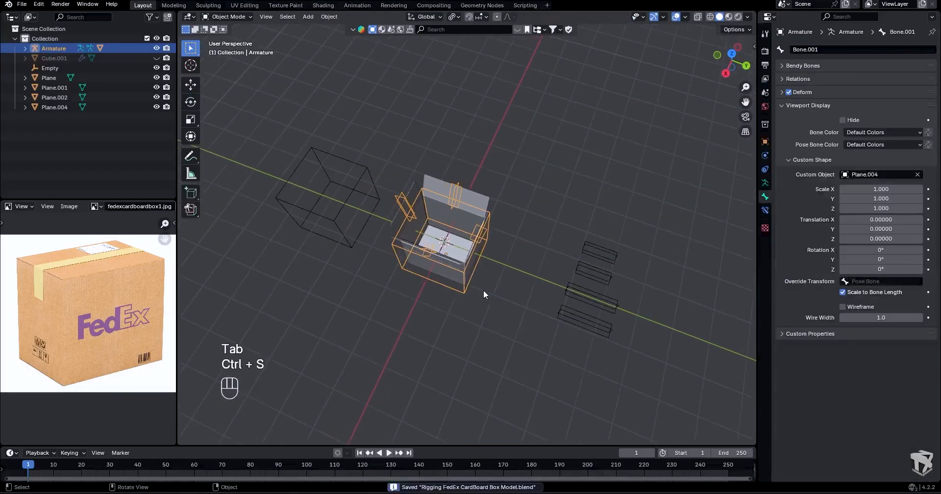
- Add a new collection directly under the Scene Collection and name it Assets
{"action": "middle_click_drag", "start_coordinate": [483, 291], "coordinate": [485, 235]}
{"action": "left_click", "coordinate": [48, 68]}
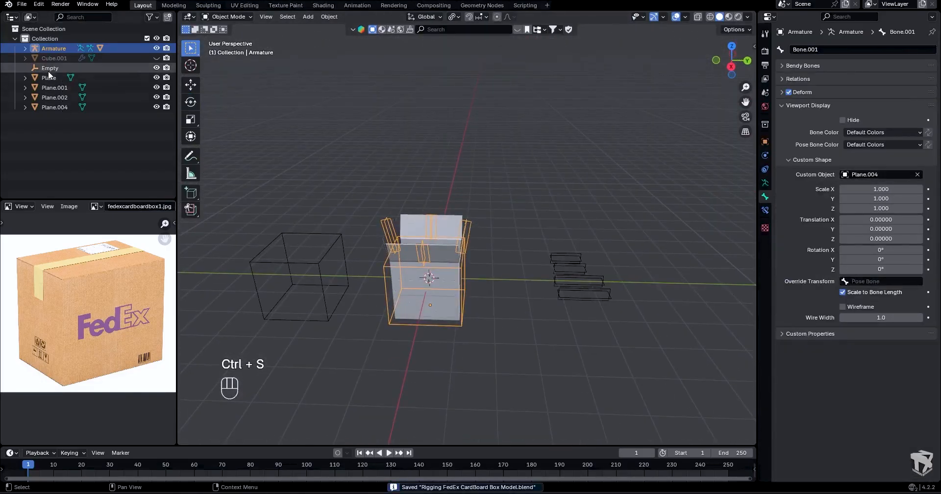
{"action": "left_click", "coordinate": [52, 106], "text": "shift"}
{"action": "left_click", "coordinate": [45, 29]}
{"action": "right_click", "coordinate": [46, 31]}
{"action": "left_click", "coordinate": [45, 32]}
{"action": "double_click", "coordinate": [55, 117]}
{"action": "type", "text": "Asse"}
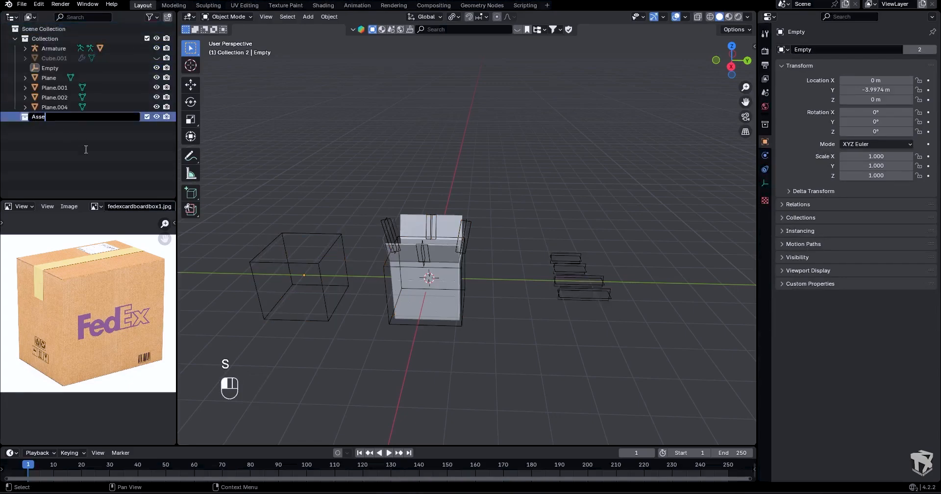
{"action": "type", "text": "ts"}
{"action": "key", "text": "Return"}
- Move the Empty and all the plane shape objects into the Assets collection and exclude that collection from the view layer
{"action": "left_click", "coordinate": [51, 68]}
{"action": "left_click", "coordinate": [51, 106], "text": "shift"}
{"action": "left_click_drag", "start_coordinate": [51, 106], "coordinate": [49, 116]}
{"action": "left_click", "coordinate": [146, 69]}
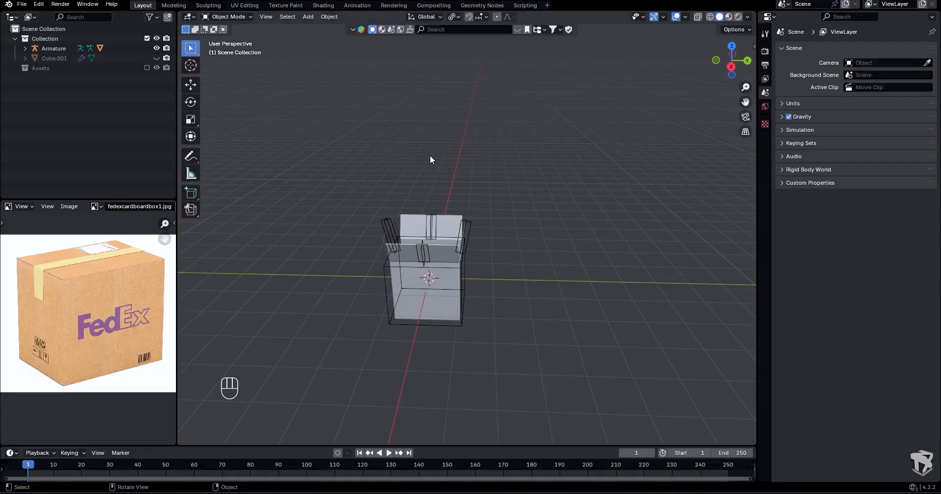
- Test the rig by moving a control bone in Pose Mode, and cancel the move
{"action": "key", "text": "KP_1"}
{"action": "scroll", "coordinate": [437, 251], "scroll_direction": "up", "scroll_amount": 3}
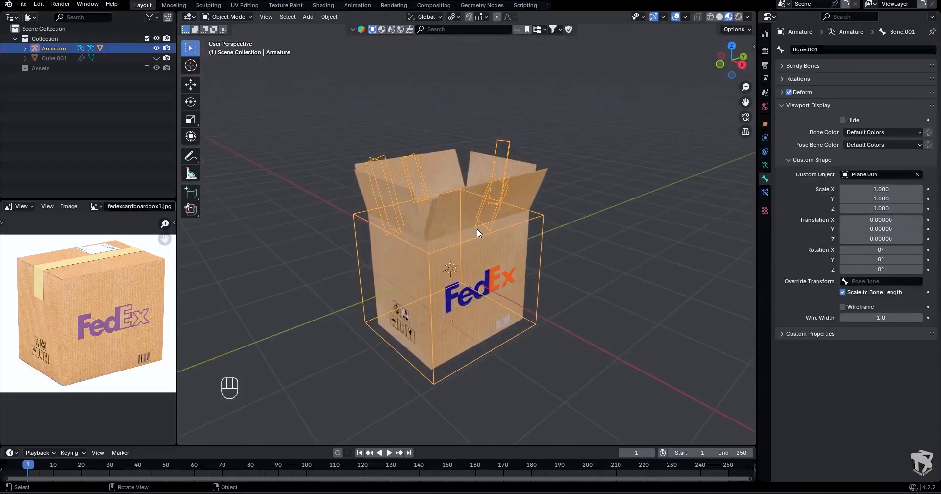
{"action": "key", "text": "Tab"}
{"action": "left_click", "coordinate": [485, 239]}
{"action": "key", "text": "g"}
{"action": "right_click", "coordinate": [495, 211]}
- Apply the first modifier in the Box mesh's stack, keeping the Armature modifier, and switch the viewport to Material Preview
{"action": "left_click", "coordinate": [504, 192]}
{"action": "middle_click_drag", "start_coordinate": [503, 192], "coordinate": [537, 197]}
{"action": "left_click_drag", "start_coordinate": [508, 217], "coordinate": [519, 252]}
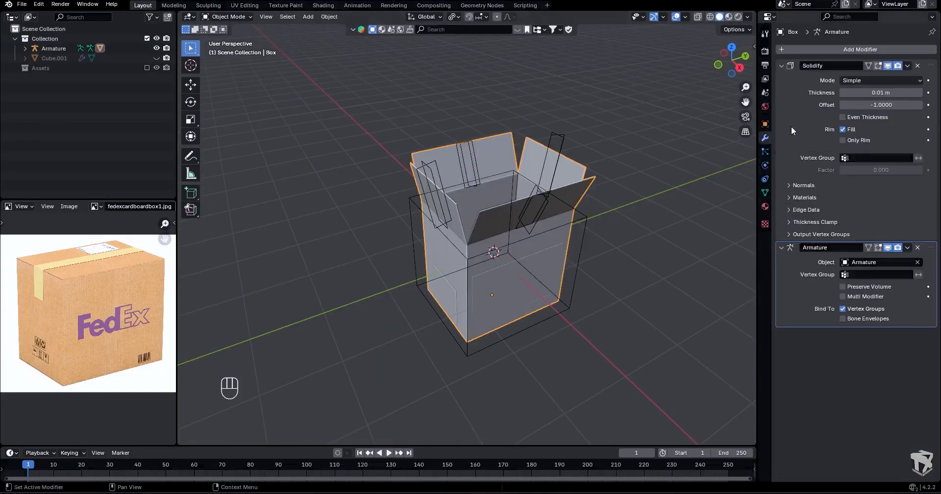
{"action": "left_click", "coordinate": [907, 66]}
{"action": "left_click", "coordinate": [895, 75]}
{"action": "left_click", "coordinate": [728, 17]}
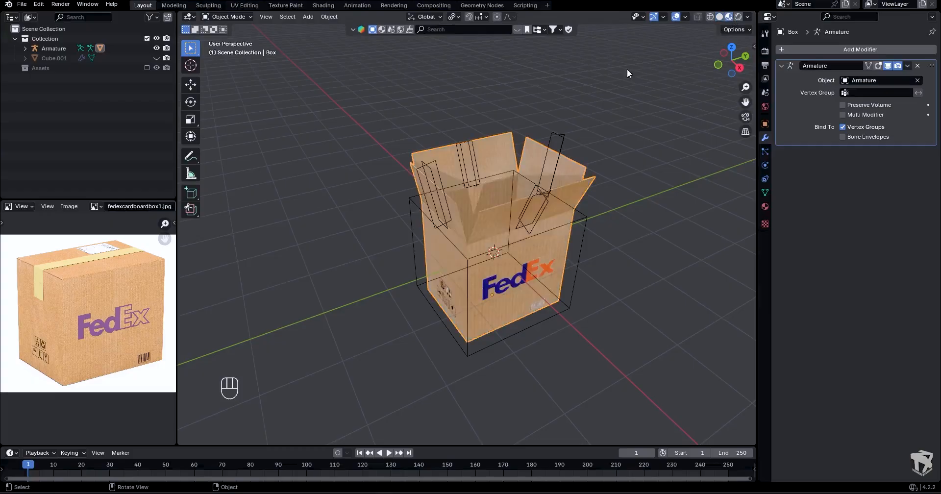
- In Pose Mode, test the rig by rotating the flap bones outward and moving the whole box with the main bone
{"action": "left_click", "coordinate": [563, 136]}
{"action": "key", "text": "Tab"}
{"action": "mouse_move", "coordinate": [542, 216]}
{"action": "left_mouse_down"}
{"action": "mouse_move", "coordinate": [542, 243]}
{"action": "mouse_move", "coordinate": [539, 213]}
{"action": "mouse_move", "coordinate": [539, 226]}
{"action": "left_mouse_up"}
{"action": "left_click", "coordinate": [554, 168]}
{"action": "left_click_drag", "start_coordinate": [536, 158], "coordinate": [602, 156]}
{"action": "left_click", "coordinate": [475, 163]}
{"action": "left_click_drag", "start_coordinate": [488, 172], "coordinate": [411, 239]}
{"action": "left_click", "coordinate": [453, 215]}
{"action": "middle_click_drag", "start_coordinate": [565, 256], "coordinate": [509, 218]}
{"action": "left_click", "coordinate": [591, 262]}
{"action": "key", "text": "g"}
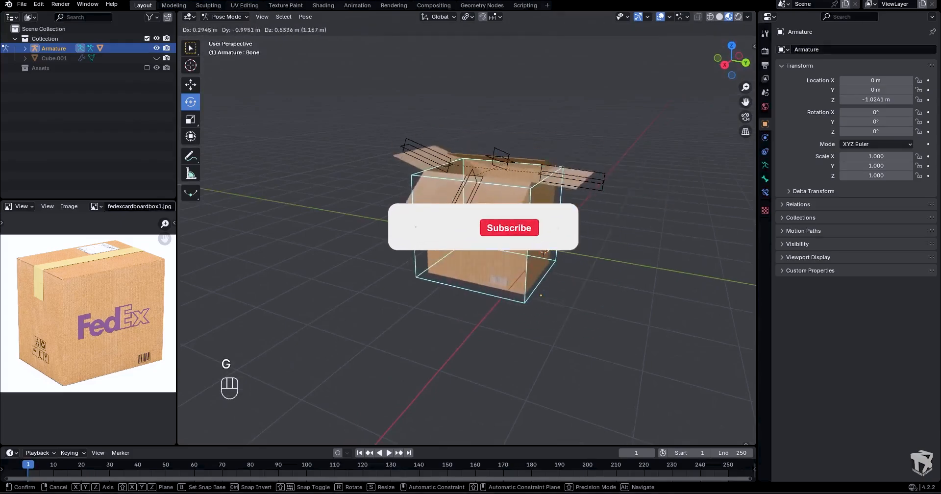
- Select all bones, clear their rotation, and return the armature to Object Mode
{"action": "key", "text": "Tab"}
{"action": "key", "text": "a"}
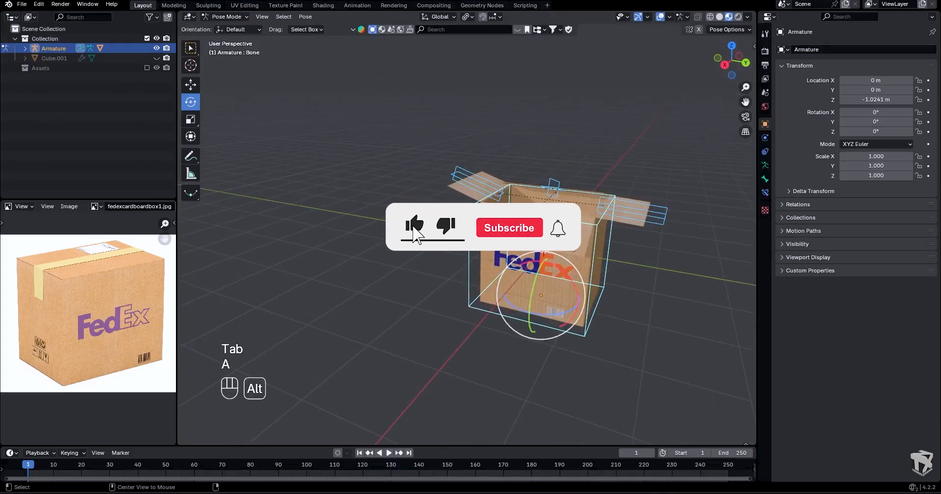
{"action": "key", "text": "alt+r"}
{"action": "key", "text": "Tab"}
{"action": "left_click", "coordinate": [616, 220]}
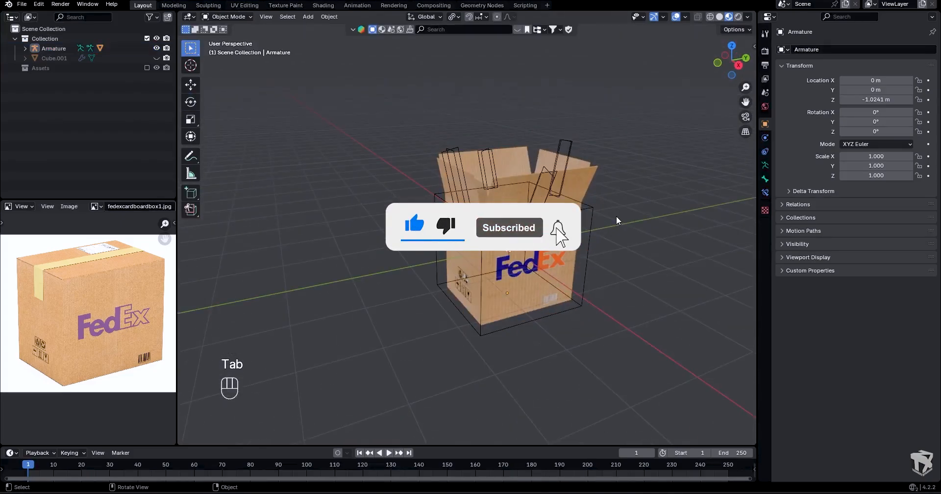
- Save the finished rigged box file
{"action": "key", "text": "ctrl+s"}
{"action": "scroll", "coordinate": [616, 216], "scroll_direction": "up", "scroll_amount": 2}
{"action": "middle_click_drag", "start_coordinate": [597, 213], "coordinate": [530, 212], "text": "shift"}
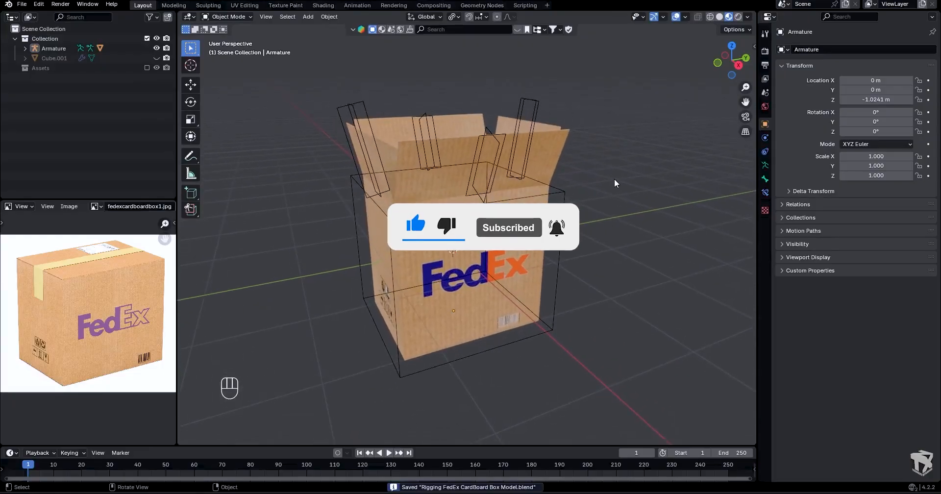
{"action": "key", "text": "ctrl+s"}
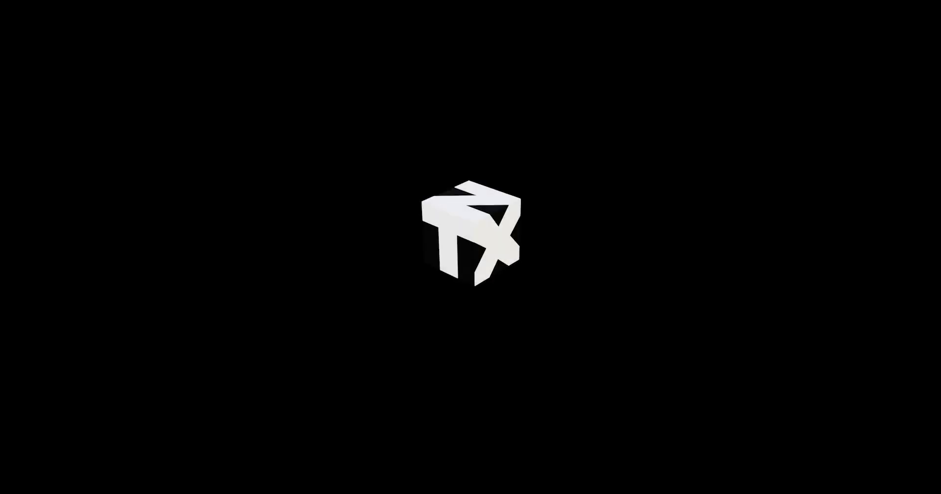